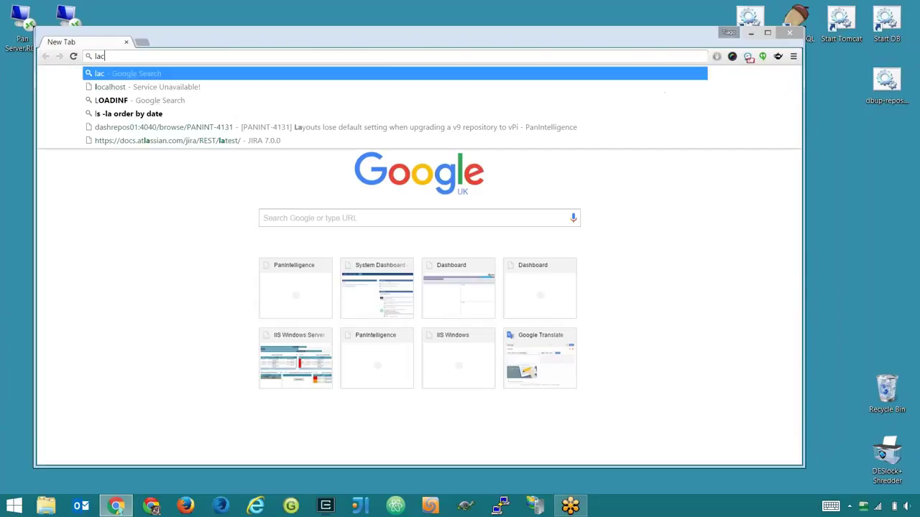
- Load the MISDashboard login page at localhost:8224/MISDashboard/ in Chrome
{"action": "type", "text": "calhot"}
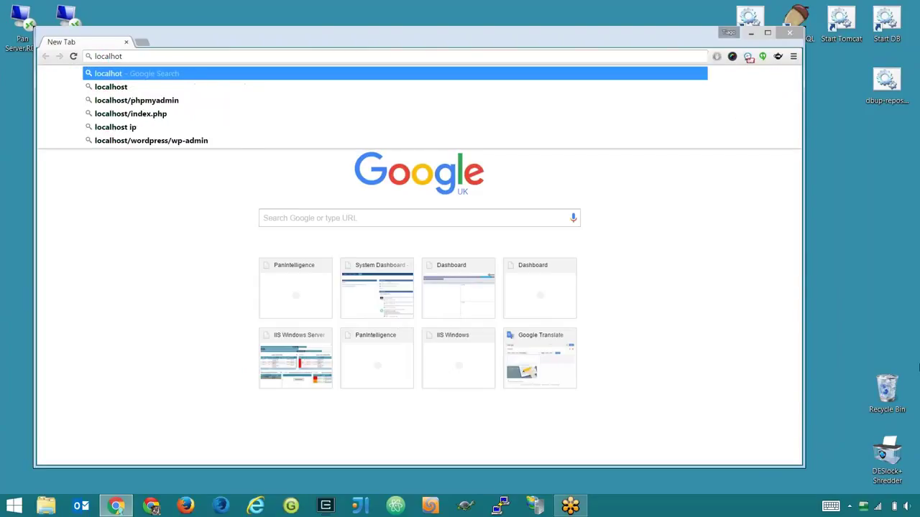
{"action": "type", "text": ":"}
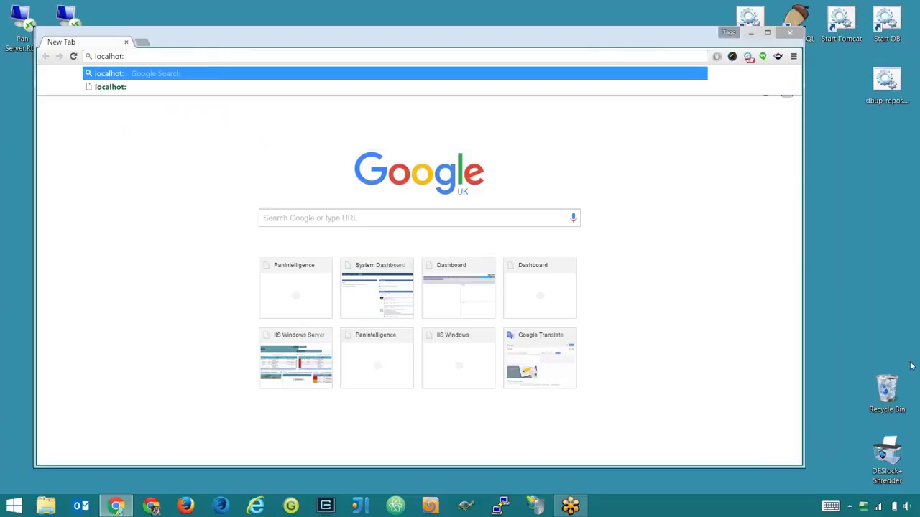
{"action": "type", "text": "8224"}
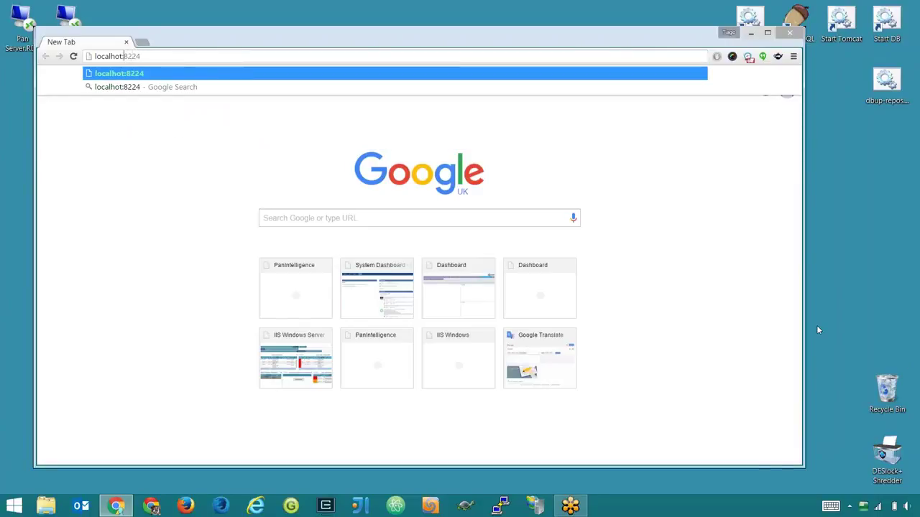
{"action": "type", "text": "s"}
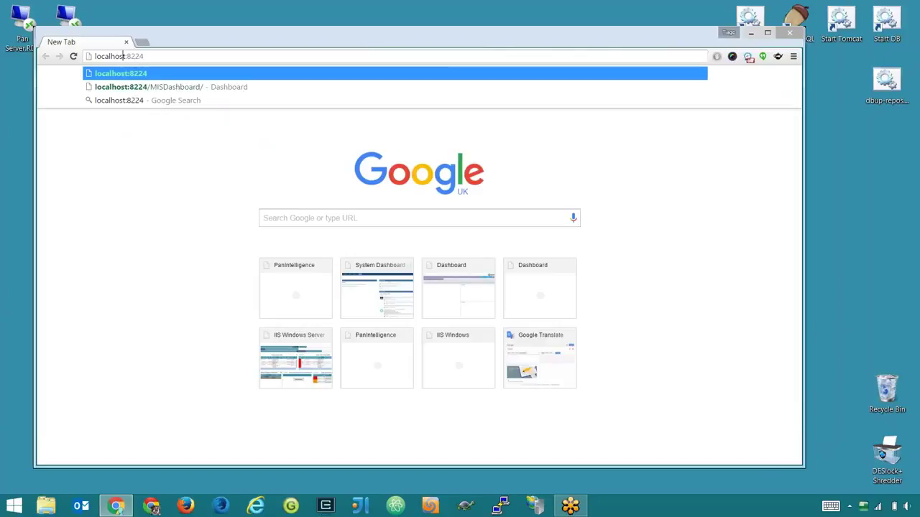
{"action": "key", "text": "Down"}
{"action": "key", "text": "Return"}
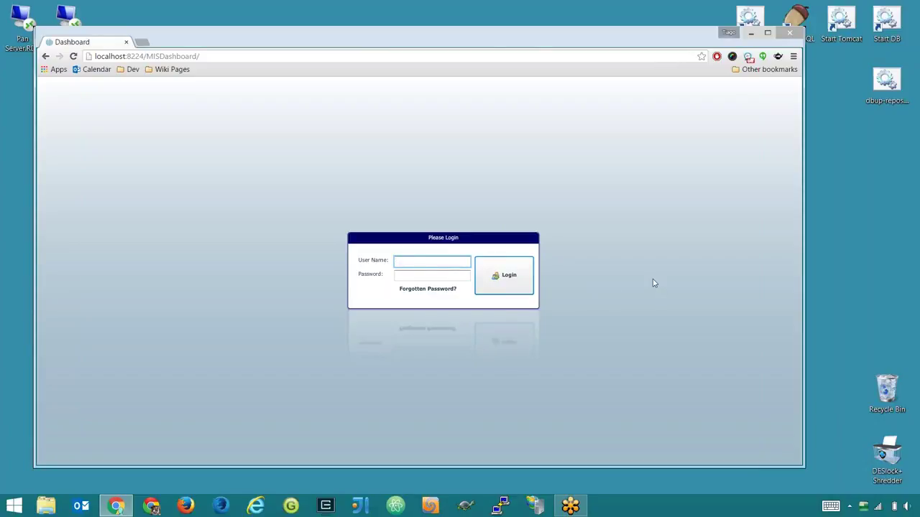
- Log in as admin with the account password and go to the Configuration area
{"action": "type", "text": "admin"}
{"action": "key", "text": "Tab"}
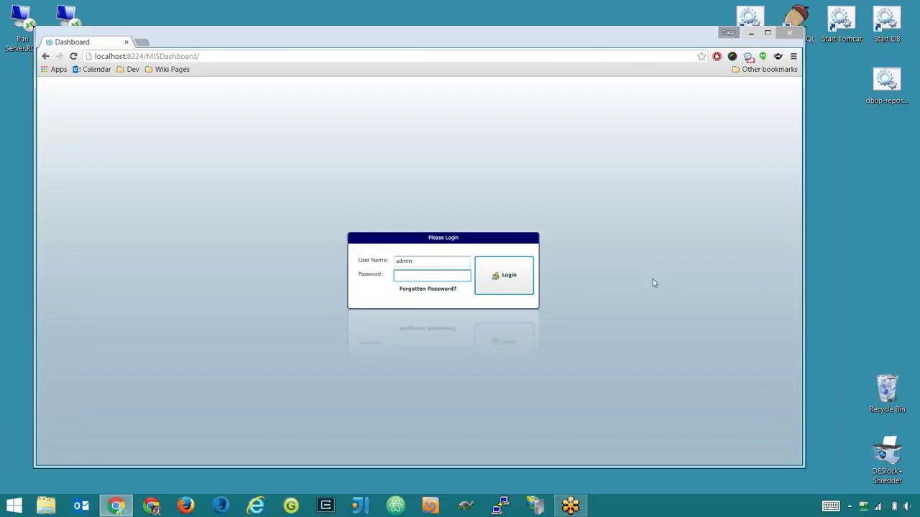
{"action": "type", "text": "**********"}
{"action": "key", "text": "Return"}
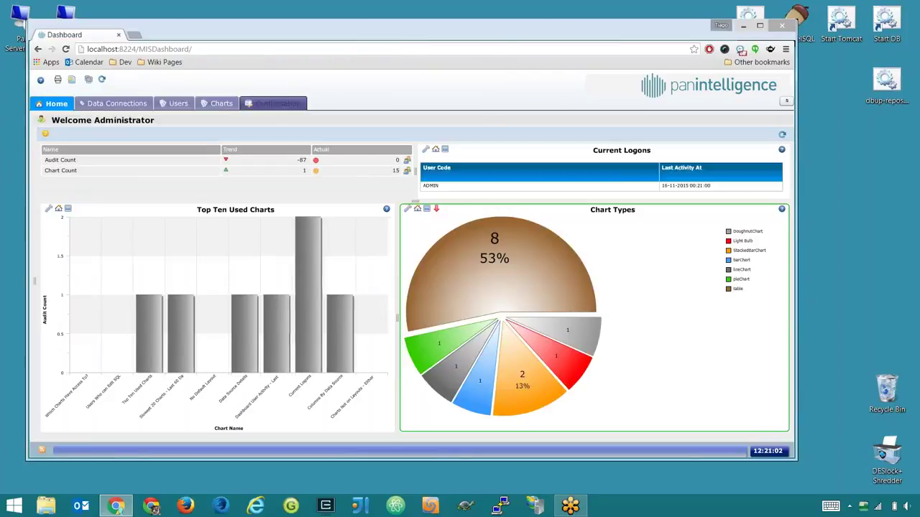
{"action": "left_click", "coordinate": [276, 104]}
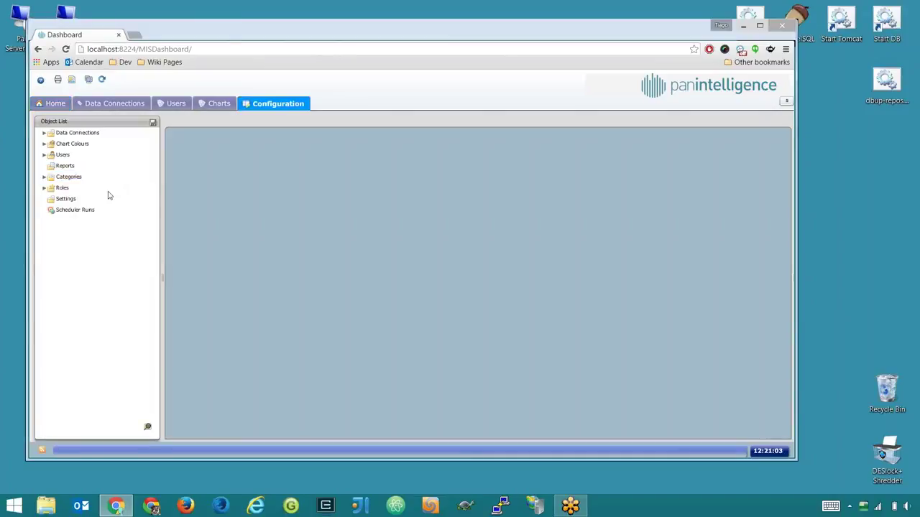
- Open Settings from the Object List and add an empty row to Global Variables
{"action": "left_click", "coordinate": [98, 203]}
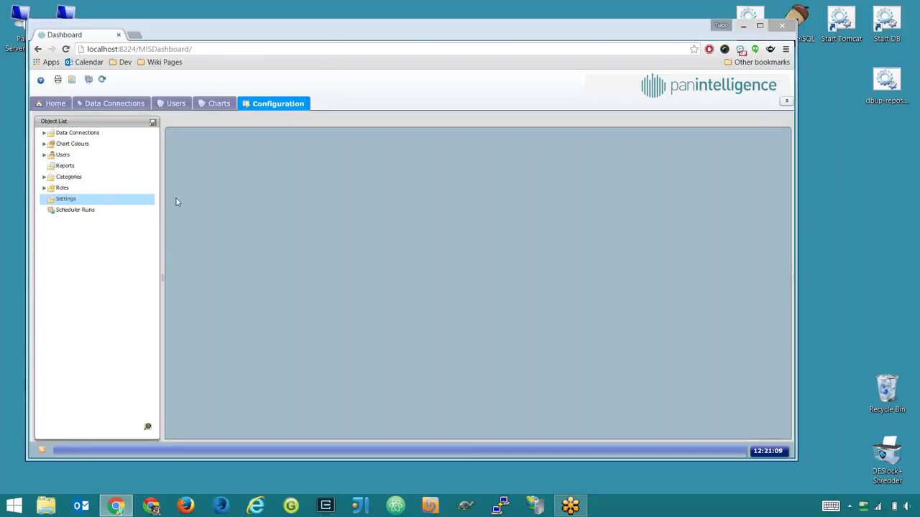
{"action": "double_click", "coordinate": [75, 201]}
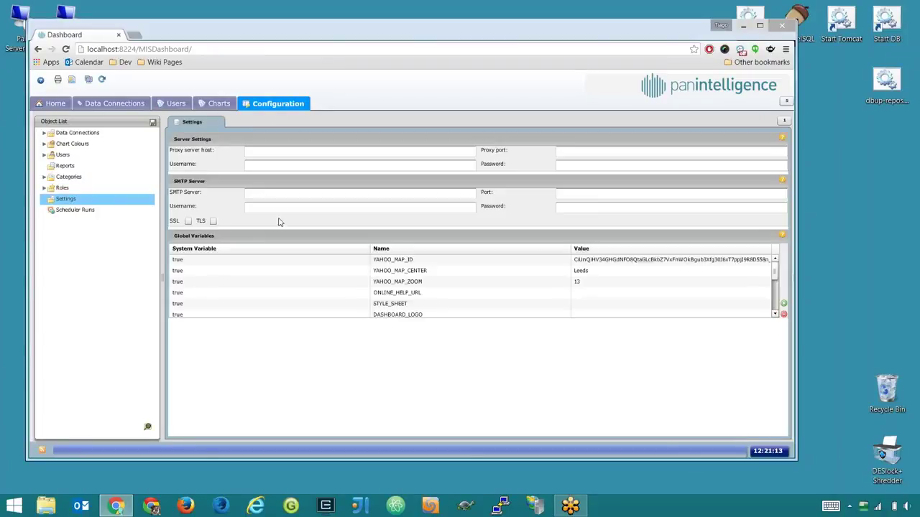
{"action": "scroll", "coordinate": [769, 281], "scroll_direction": "down", "scroll_amount": 3}
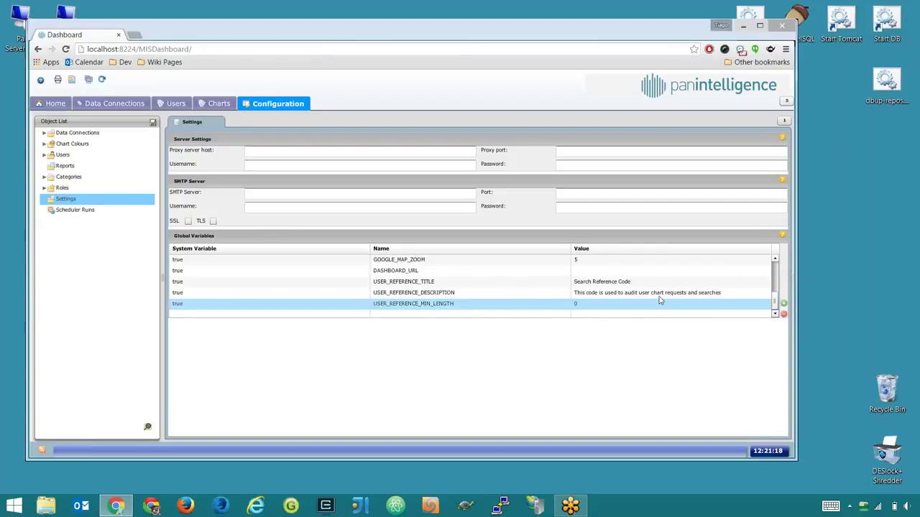
{"action": "left_click", "coordinate": [784, 303]}
{"action": "scroll", "coordinate": [488, 310], "scroll_direction": "down", "scroll_amount": 1}
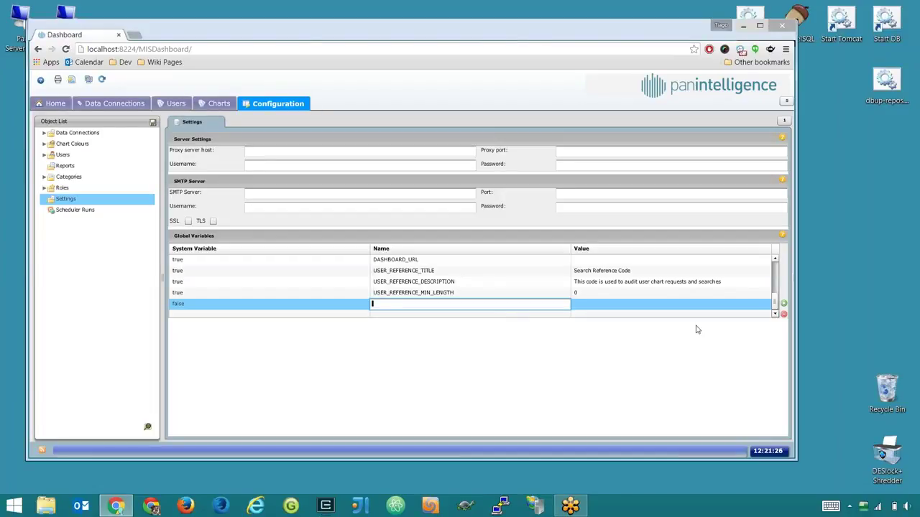
- Create the ACTIVE_DIRECTORY_SERVER variable with value 192.168.20.201
{"action": "type", "text": "ACTIVE_DIRECTORY_SERVER"}
{"action": "left_click", "coordinate": [675, 308]}
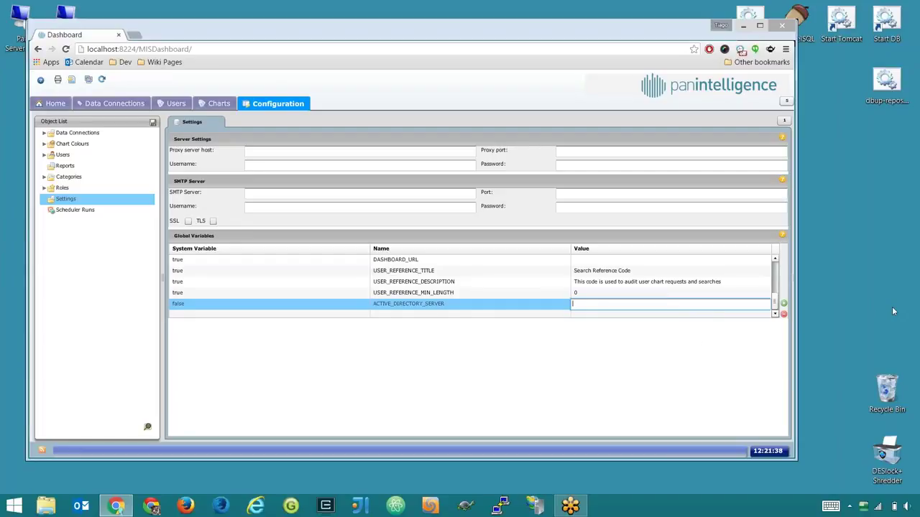
{"action": "type", "text": "192"}
{"action": "type", "text": ".20."}
{"action": "key", "text": "BackSpace"}
{"action": "key", "text": "BackSpace"}
{"action": "key", "text": "BackSpace"}
{"action": "type", "text": "16"}
{"action": "type", "text": "8.20.201"}
{"action": "key", "text": "ctrl+a"}
- Add another Global Variables row and begin editing its name
{"action": "left_click", "coordinate": [784, 303]}
{"action": "scroll", "coordinate": [708, 264], "scroll_direction": "down", "scroll_amount": 1}
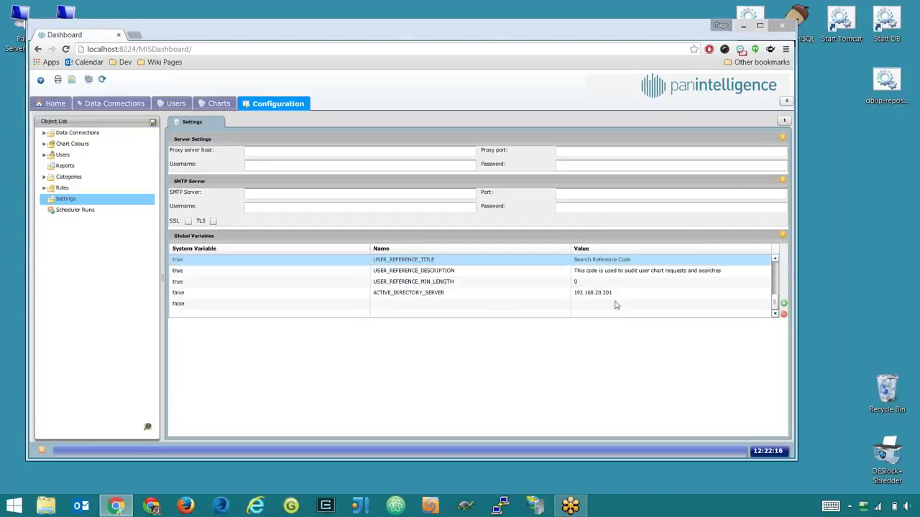
{"action": "double_click", "coordinate": [497, 308]}
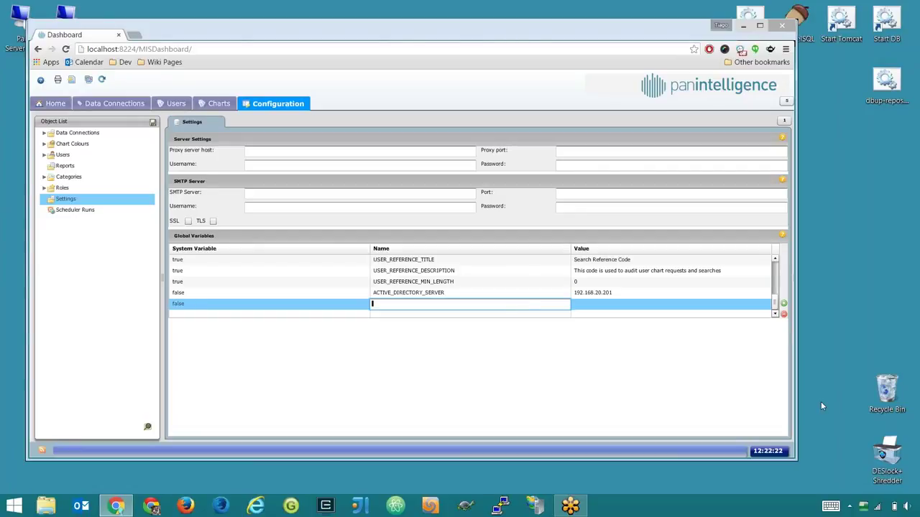
- Create the ACTIVE_DIRECTORY_DEFAULT_DOMAIN variable with value PANINTELLIGENCE
{"action": "type", "text": "ACTIVE_DIRECTORY_DEFAULT_DOMAIN"}
{"action": "left_click", "coordinate": [674, 307]}
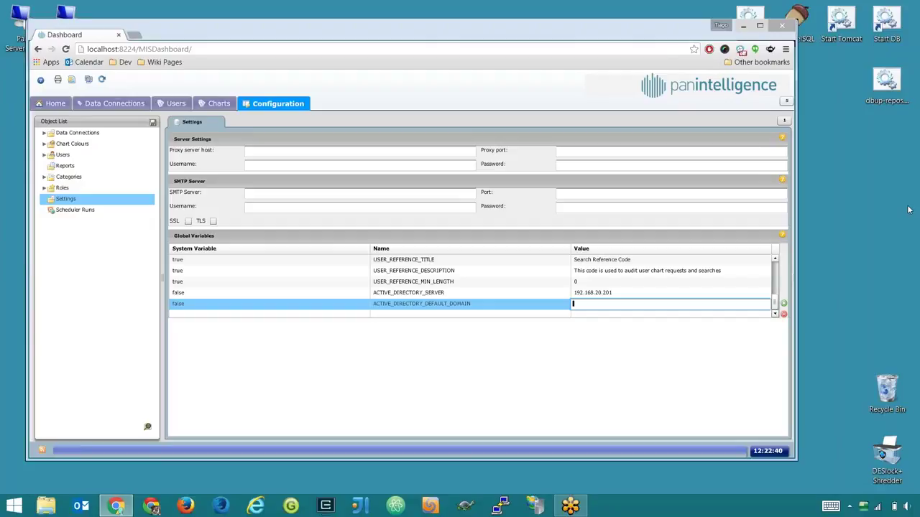
{"action": "type", "text": "PANINTELLIGENCE"}
{"action": "key", "text": "Return"}
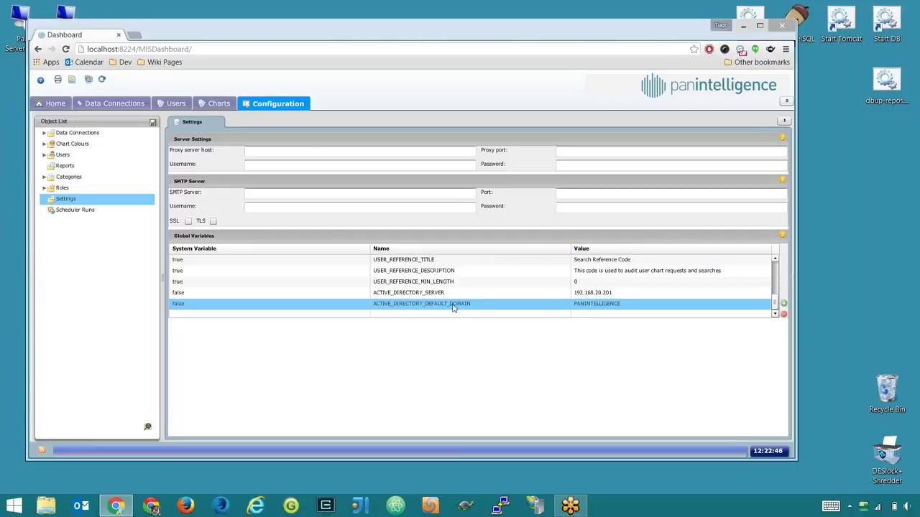
- Review both Active Directory variable names and values, then save the settings
{"action": "double_click", "coordinate": [453, 304]}
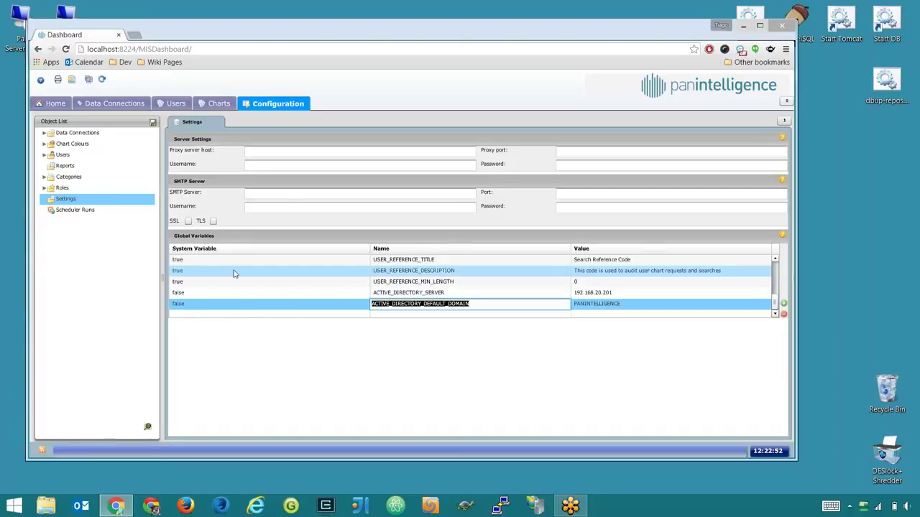
{"action": "left_click", "coordinate": [407, 304]}
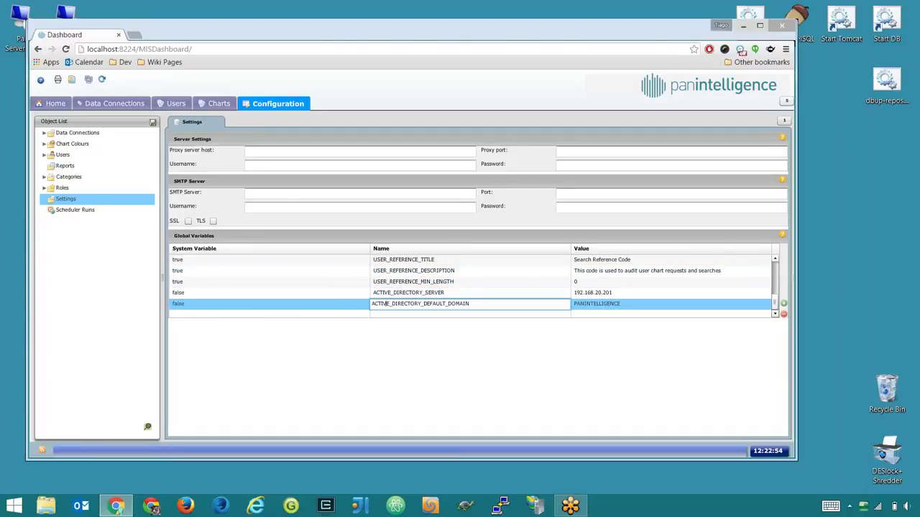
{"action": "key", "text": "shift+Tab"}
{"action": "left_click", "coordinate": [407, 306]}
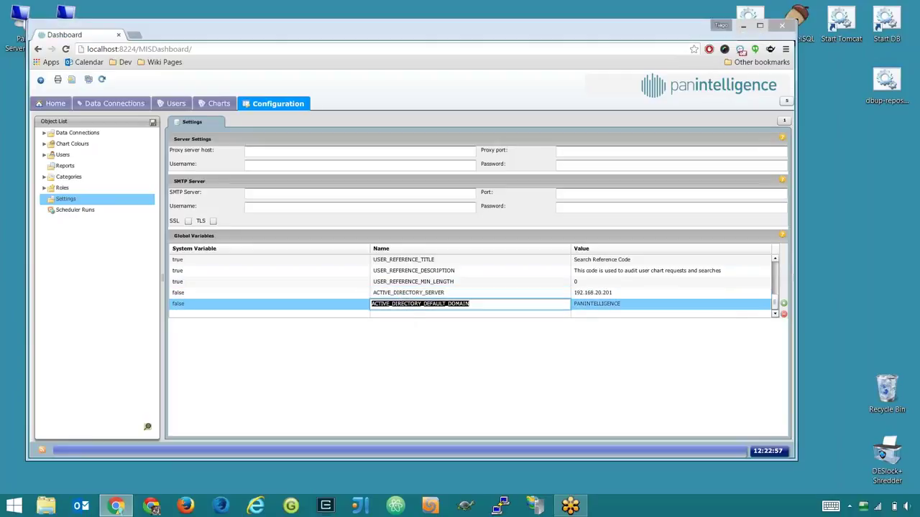
{"action": "left_click", "coordinate": [602, 304]}
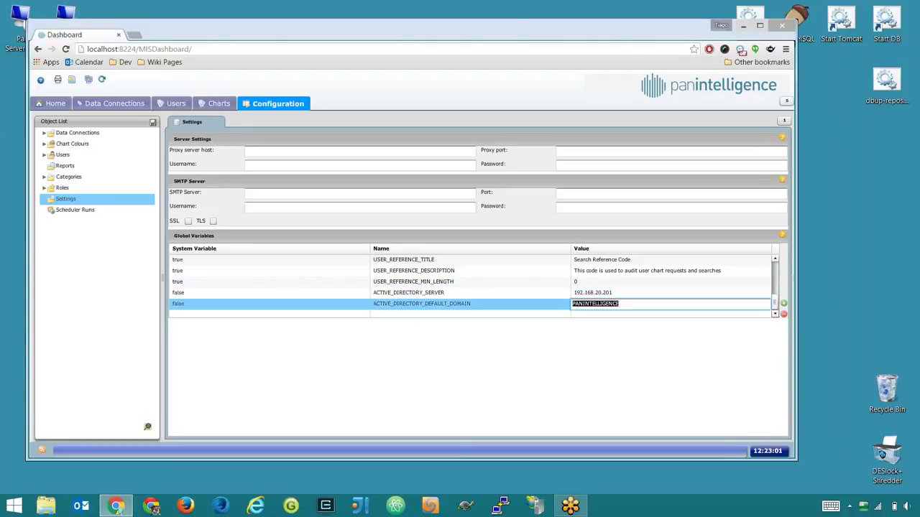
{"action": "left_click", "coordinate": [460, 333]}
{"action": "left_click", "coordinate": [152, 122]}
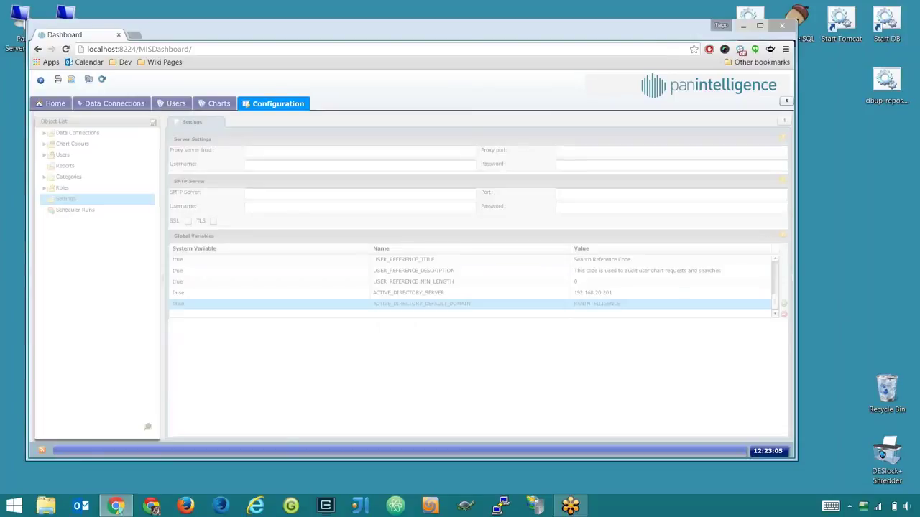
- Open the ADMIN user's details from the Users list, then open Control Panel via Win+X
{"action": "scroll", "coordinate": [528, 280], "scroll_direction": "down", "scroll_amount": 5}
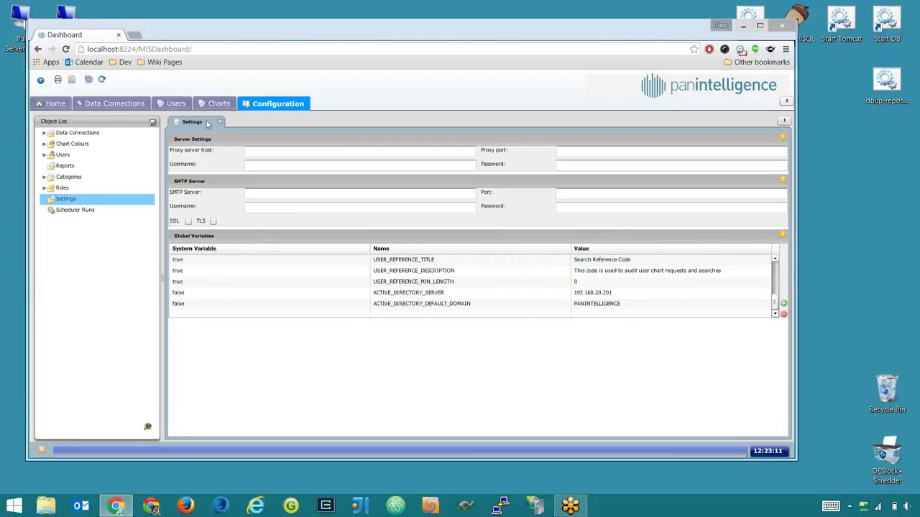
{"action": "left_click", "coordinate": [44, 155]}
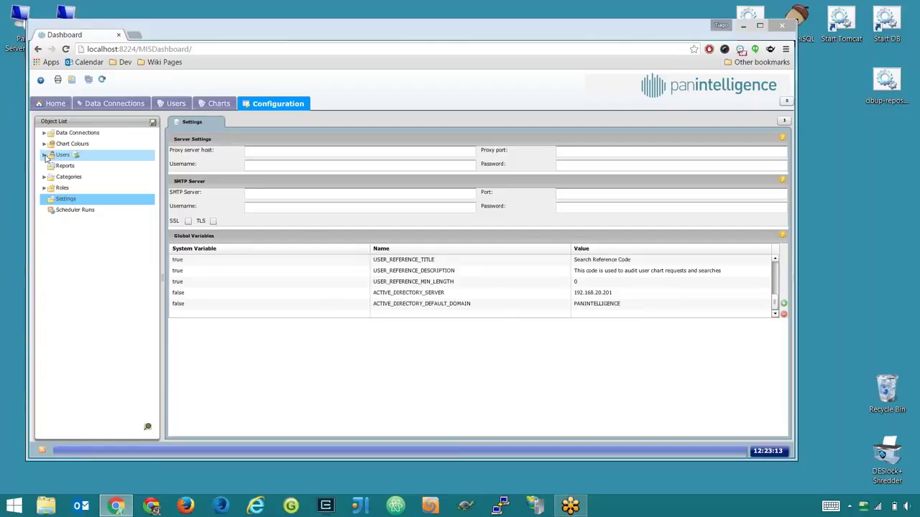
{"action": "left_click", "coordinate": [58, 166]}
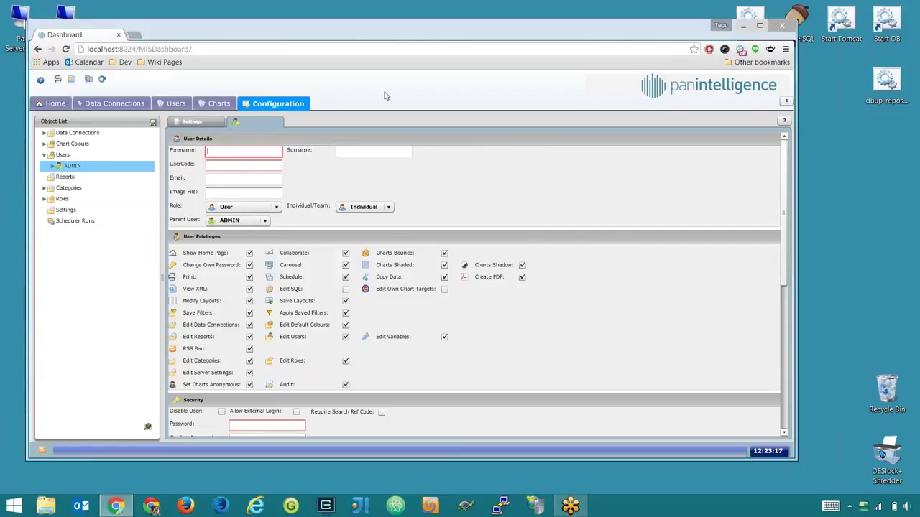
{"action": "key", "text": "super+x"}
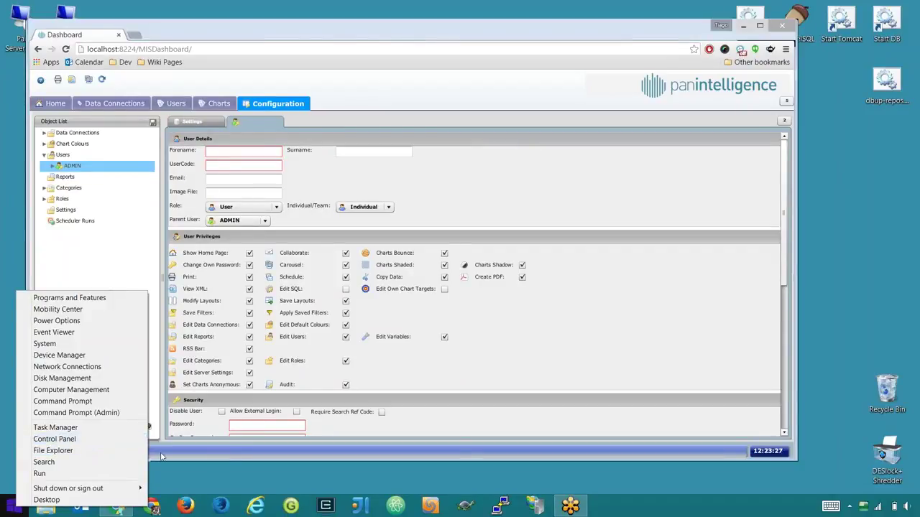
{"action": "left_click", "coordinate": [96, 445]}
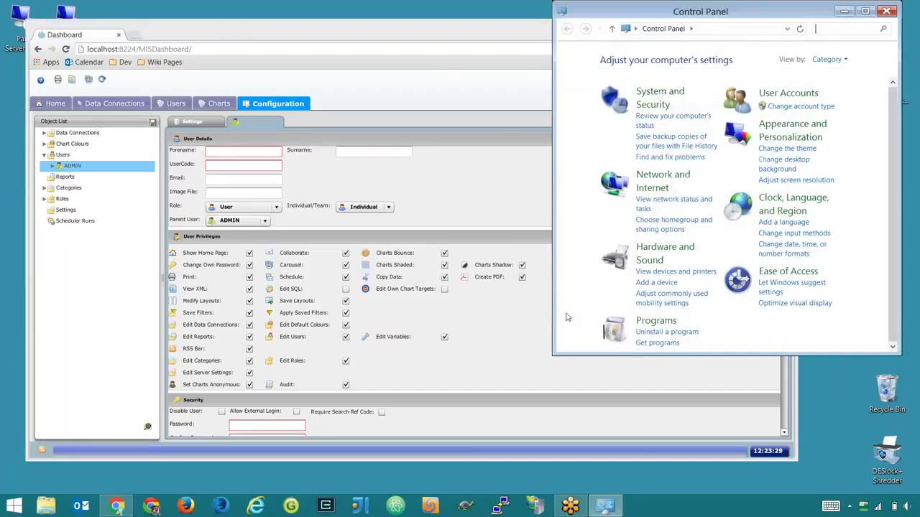
- Look up the current Windows account's domain user name in User Accounts, then return to the dashboard form
{"action": "left_click", "coordinate": [788, 93]}
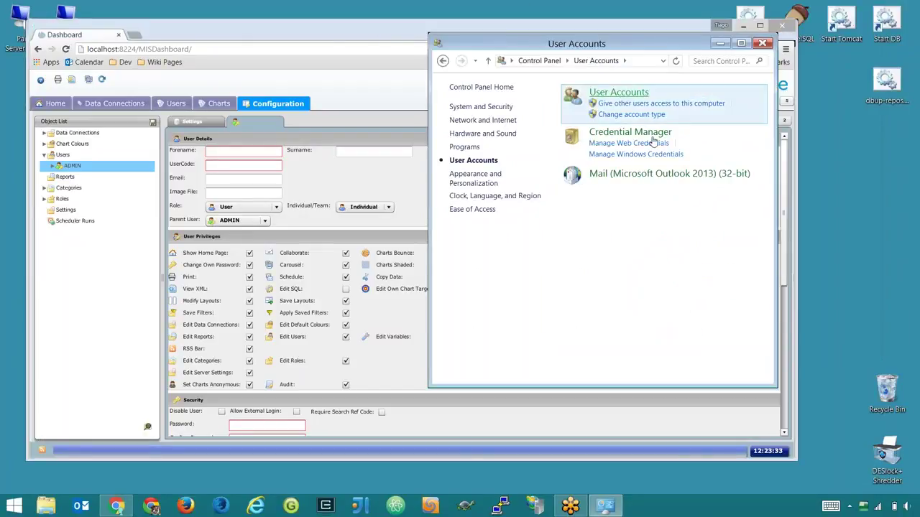
{"action": "left_click", "coordinate": [619, 92]}
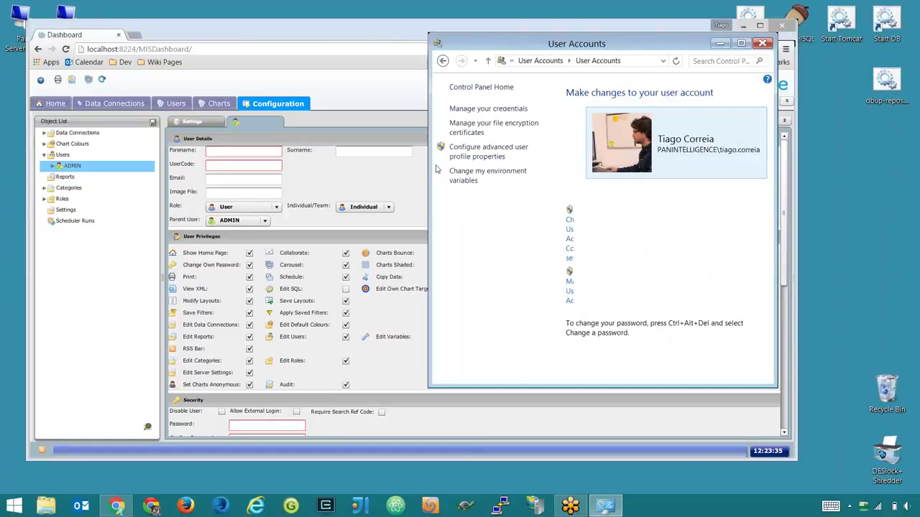
{"action": "left_click_drag", "start_coordinate": [407, 165], "coordinate": [386, 165]}
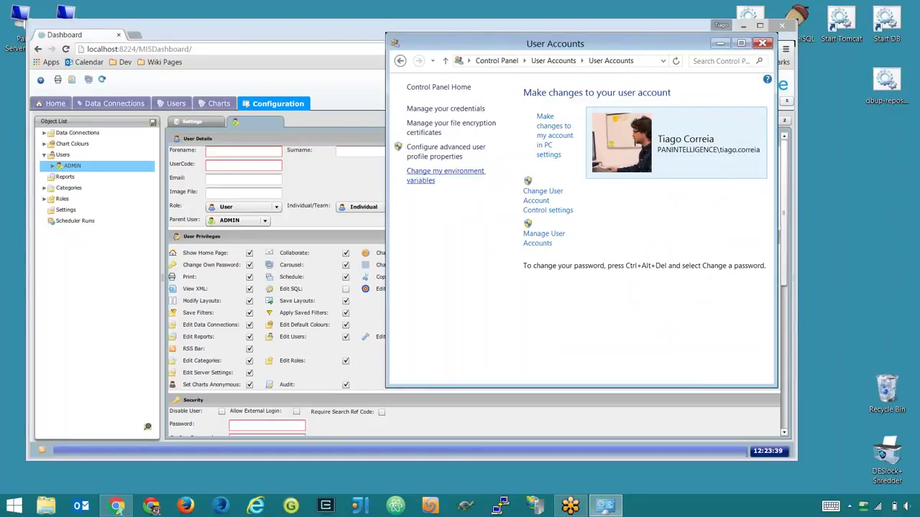
{"action": "left_click", "coordinate": [273, 164]}
{"action": "left_click", "coordinate": [273, 164]}
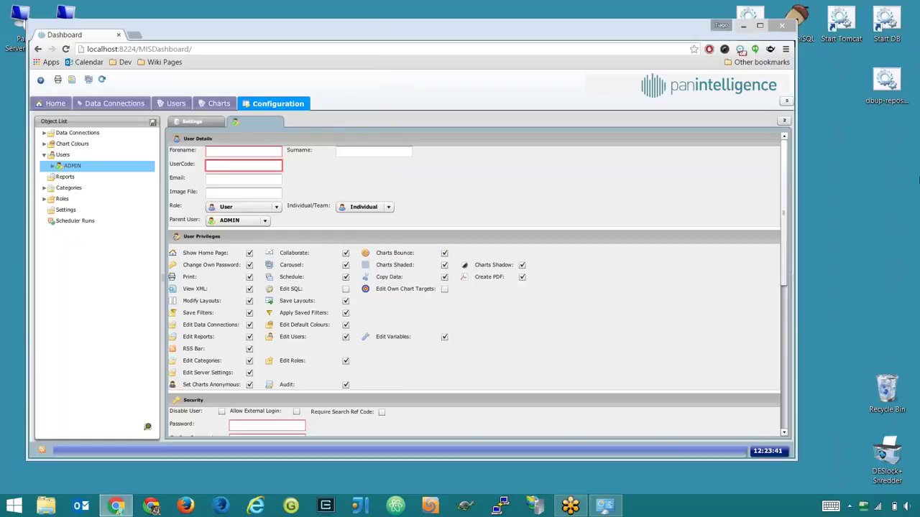
- Fill in the new user's user code, forename and surname
{"action": "left_click", "coordinate": [268, 151]}
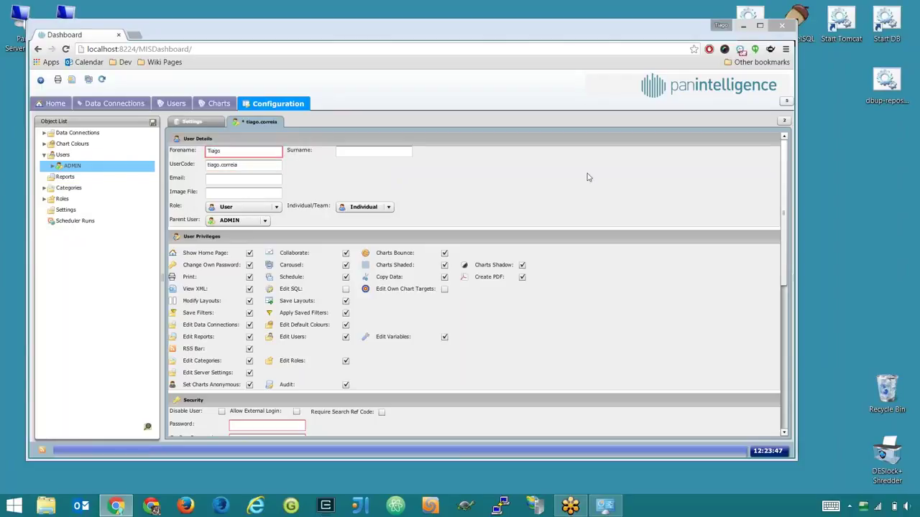
{"action": "key", "text": "Tab"}
{"action": "left_click", "coordinate": [177, 156]}
- Enter and confirm a short password, allow external login, and save the user
{"action": "scroll", "coordinate": [264, 294], "scroll_direction": "down", "scroll_amount": 4}
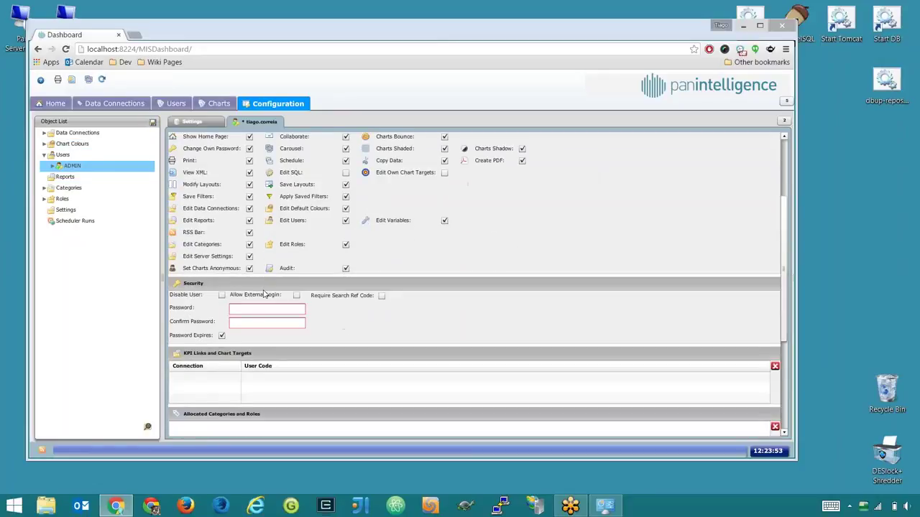
{"action": "left_click", "coordinate": [259, 308]}
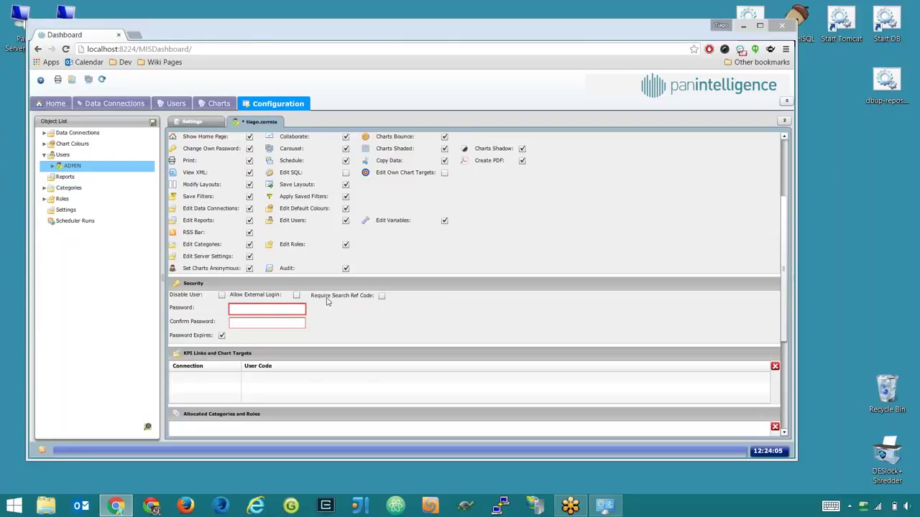
{"action": "type", "text": "****"}
{"action": "key", "text": "Tab"}
{"action": "type", "text": "****"}
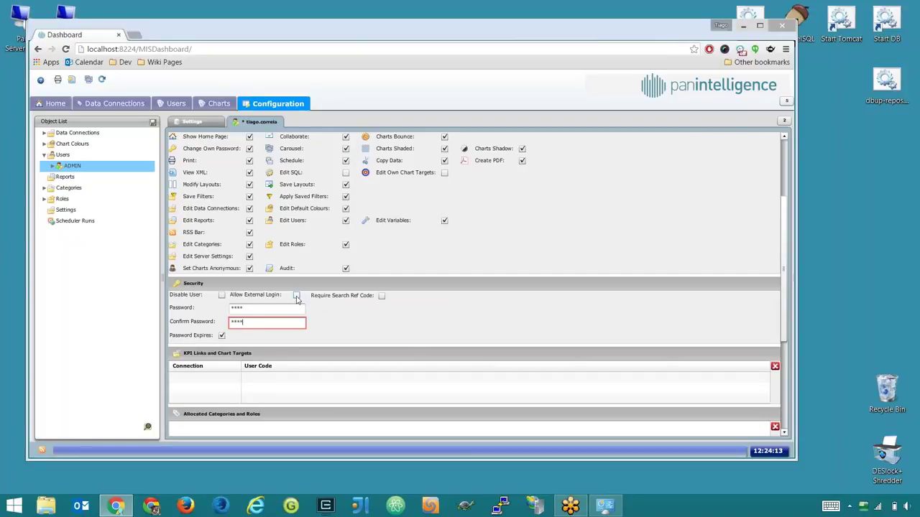
{"action": "left_click", "coordinate": [296, 295]}
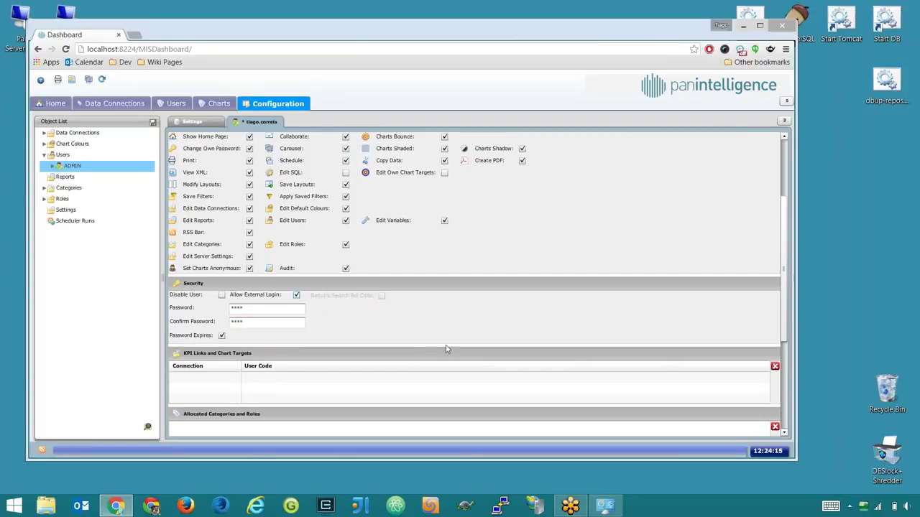
{"action": "left_click", "coordinate": [152, 122]}
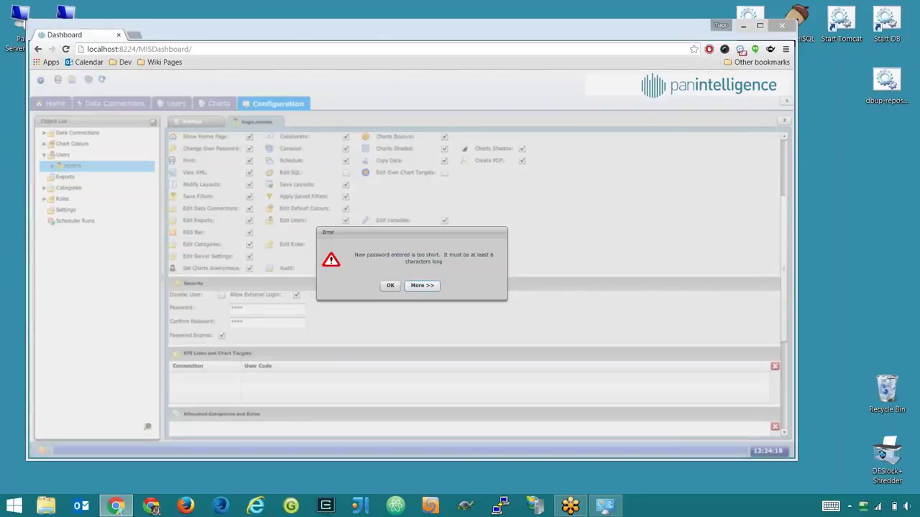
- Dismiss the error, enter a longer password in both fields, save the user, and close Chrome
{"action": "left_click", "coordinate": [391, 286]}
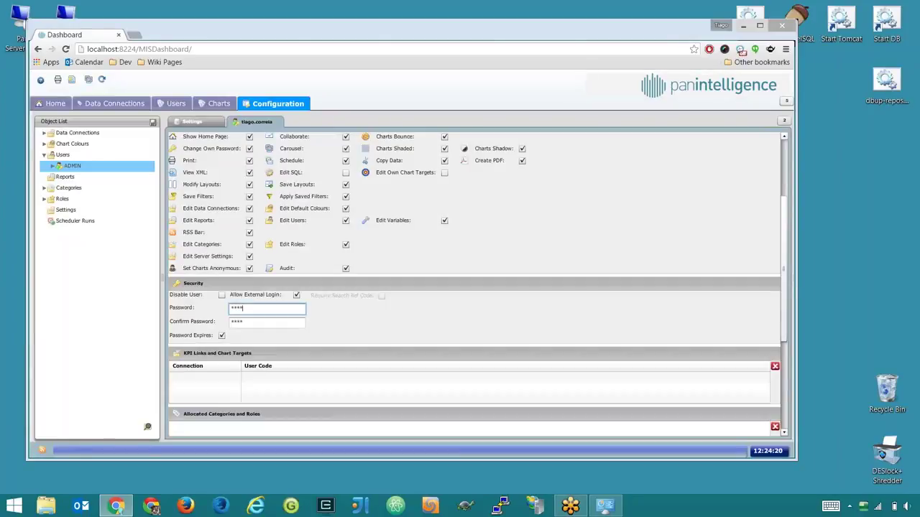
{"action": "key", "text": "BackSpace"}
{"action": "key", "text": "BackSpace"}
{"action": "key", "text": "BackSpace"}
{"action": "key", "text": "BackSpace"}
{"action": "type", "text": "password"}
{"action": "key", "text": "Tab"}
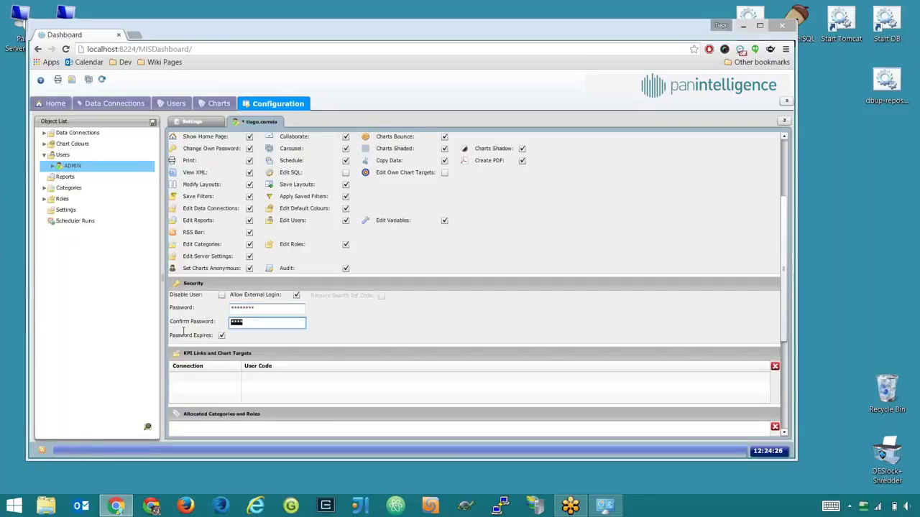
{"action": "type", "text": "password"}
{"action": "key", "text": "ctrl+s"}
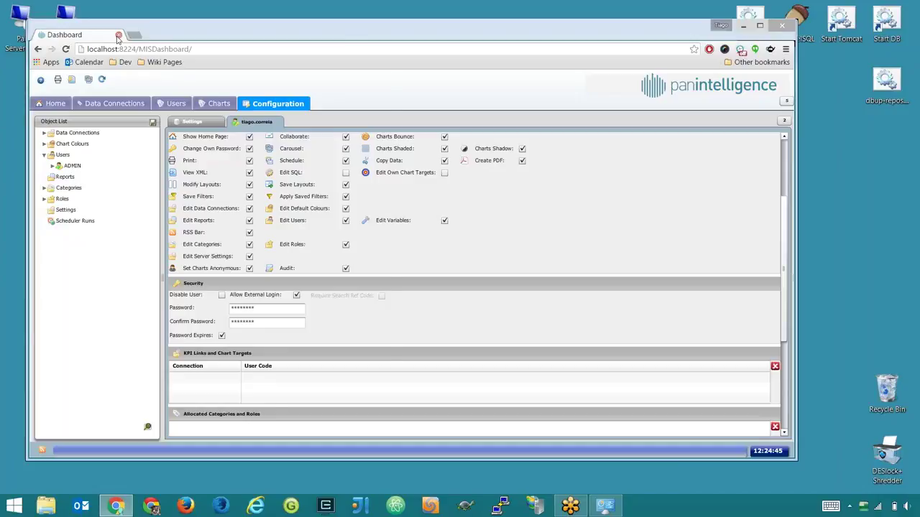
{"action": "left_click", "coordinate": [119, 35]}
- Close User Accounts and launch a command prompt by running cmd from Run
{"action": "left_click", "coordinate": [761, 41]}
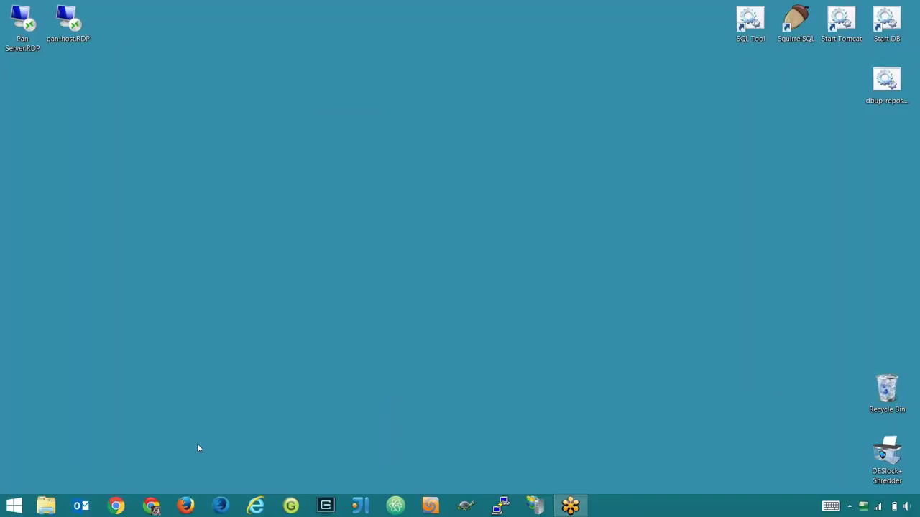
{"action": "key", "text": "super+r"}
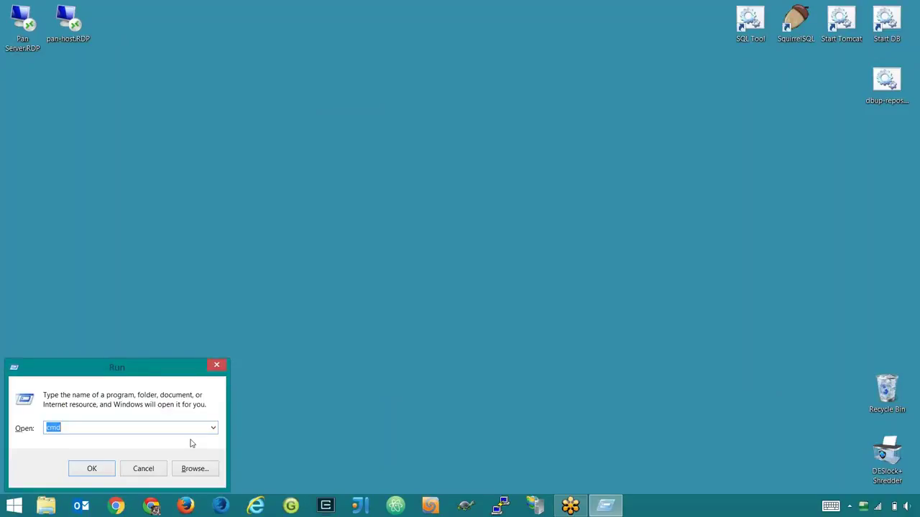
{"action": "key", "text": "BackSpace"}
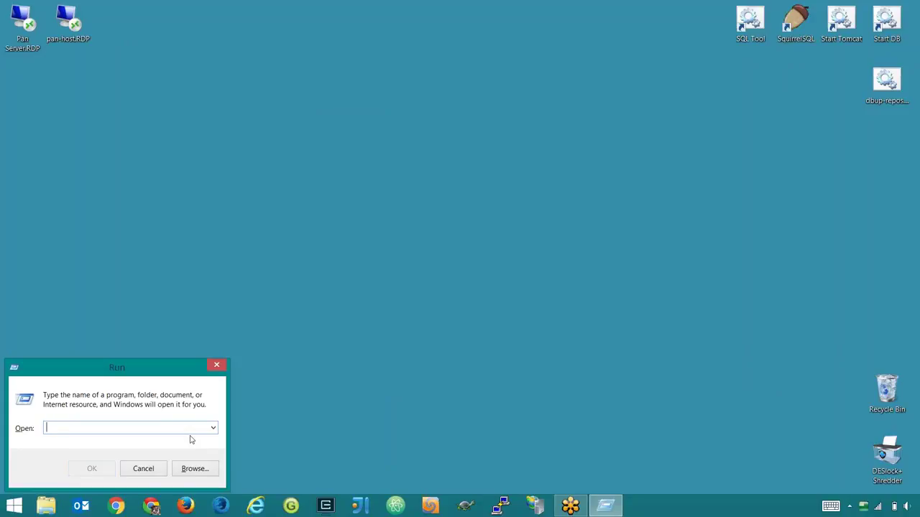
{"action": "type", "text": "cmd"}
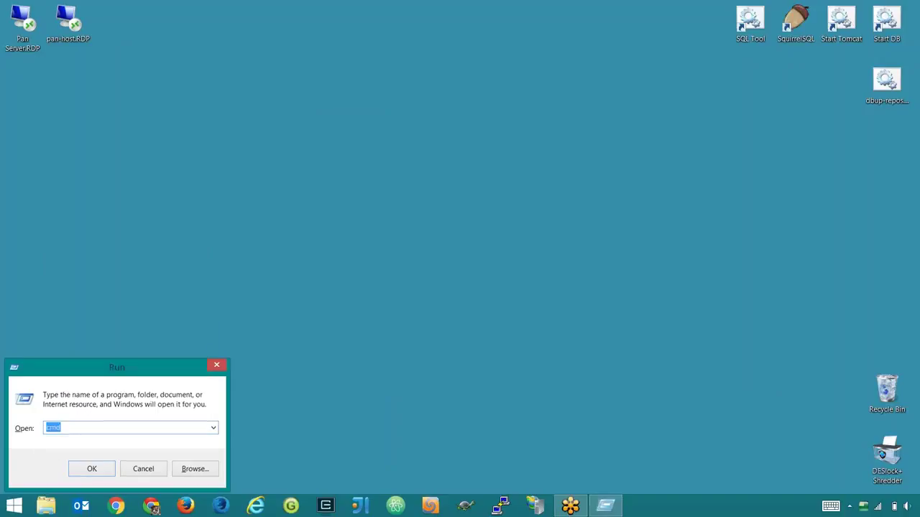
{"action": "key", "text": "Return"}
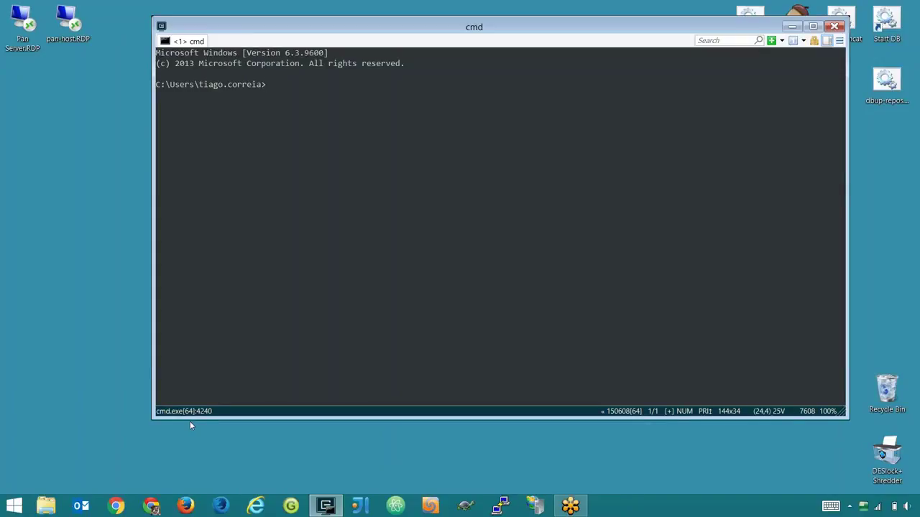
- Run systeminfo | findstr /I type: to confirm the system is an x64-based PC
{"action": "type", "text": "systeminfo | findstr /I"}
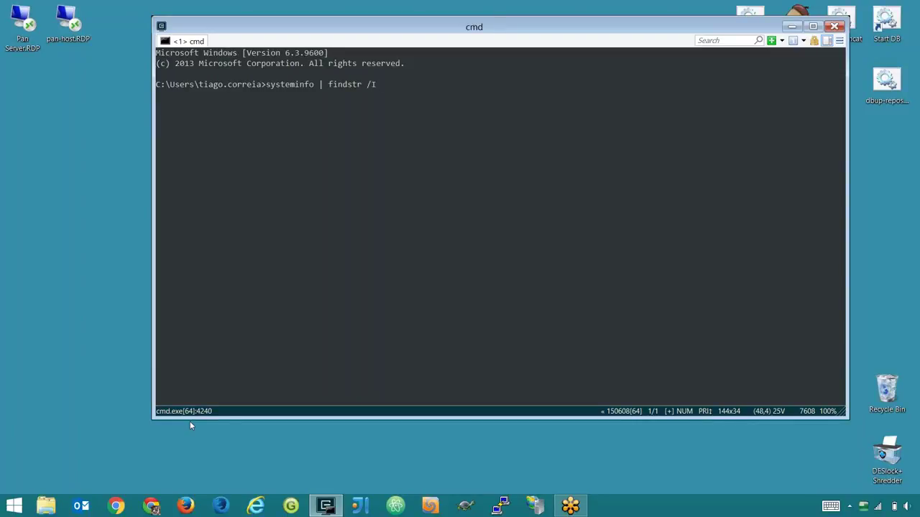
{"action": "type", "text": " type:"}
{"action": "key", "text": "Return"}
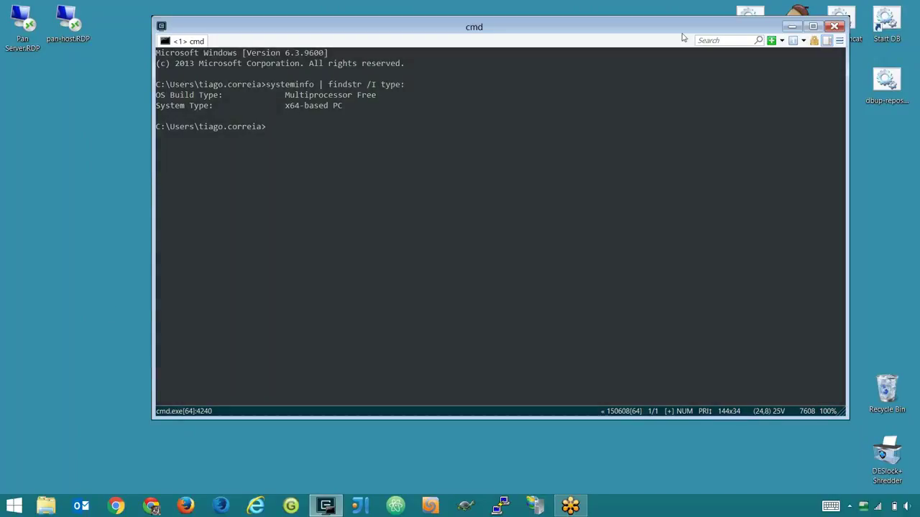
{"action": "left_click_drag", "start_coordinate": [683, 37], "coordinate": [574, 78]}
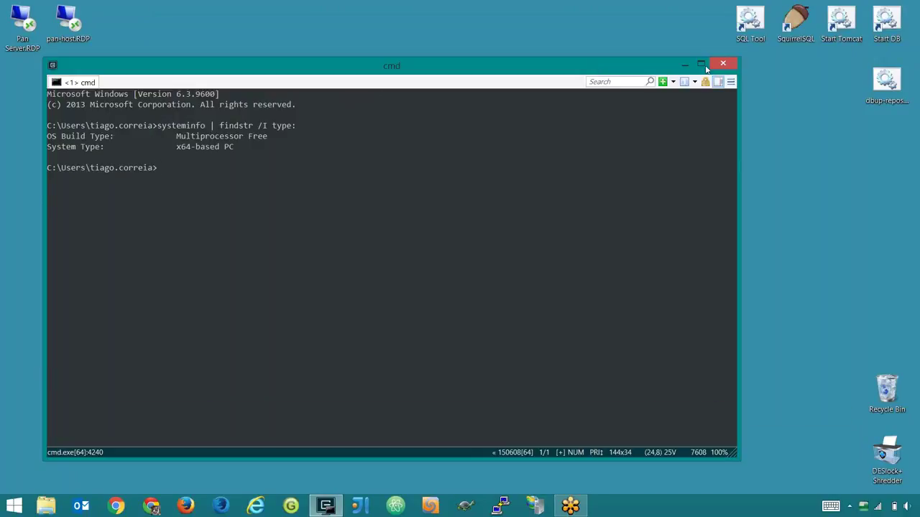
- Open File Explorer at C:\Program Files (x86)\Dashboard\Dashboard\tomcat\ISAPI
{"action": "left_click", "coordinate": [325, 506]}
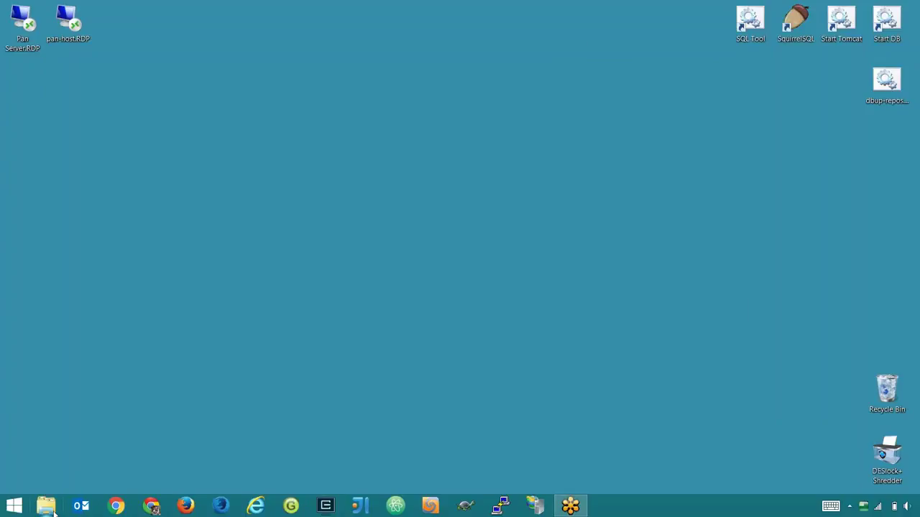
{"action": "left_click", "coordinate": [45, 506]}
{"action": "double_click", "coordinate": [224, 253]}
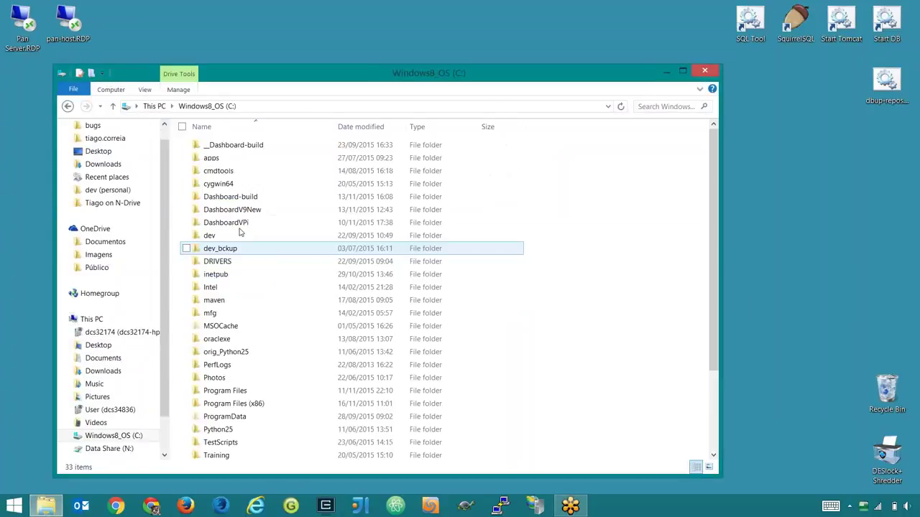
{"action": "double_click", "coordinate": [237, 403]}
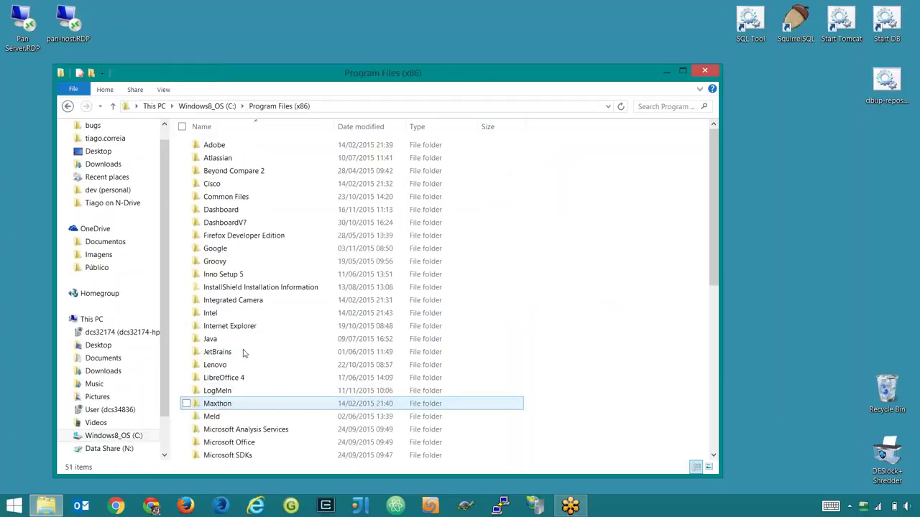
{"action": "double_click", "coordinate": [248, 210]}
{"action": "double_click", "coordinate": [245, 146]}
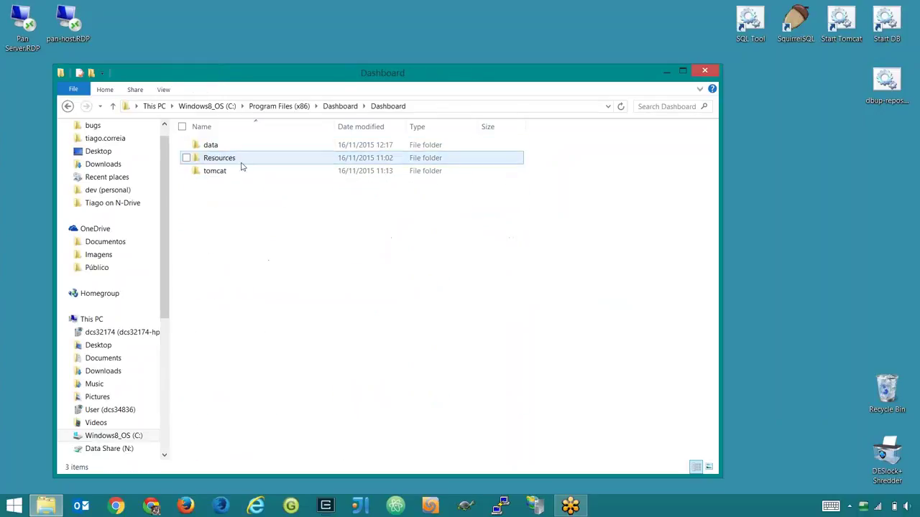
{"action": "double_click", "coordinate": [240, 171]}
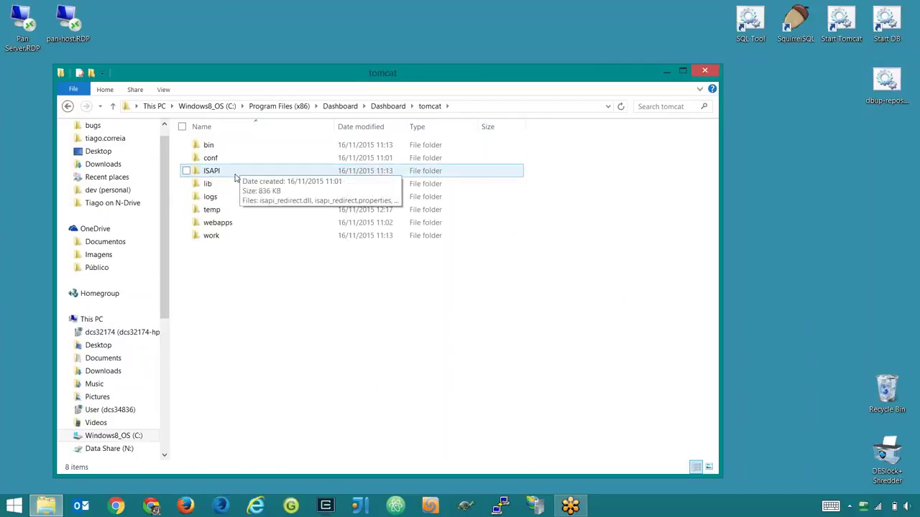
{"action": "double_click", "coordinate": [240, 172]}
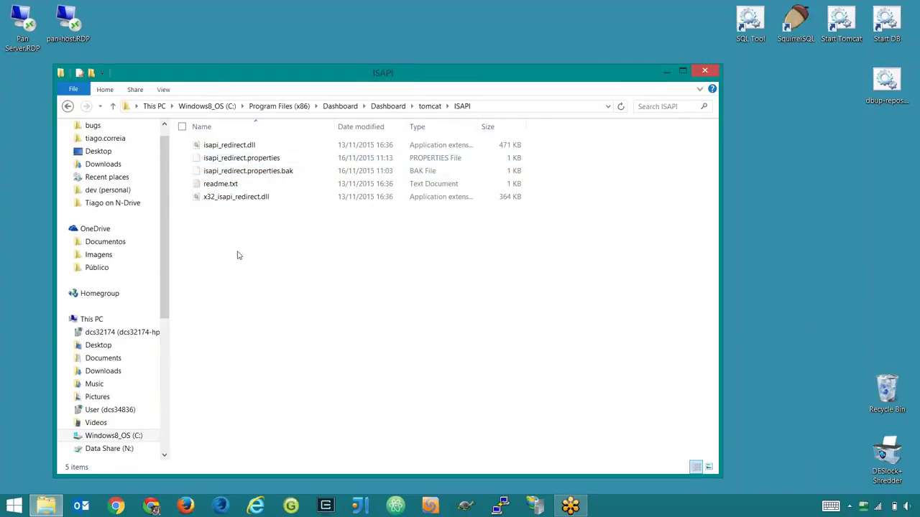
- Inspect the ISAPI DLLs; prefix isapi_redirect.dll with x_64_, then revert it to its original name
{"action": "left_click", "coordinate": [237, 158]}
{"action": "left_click", "coordinate": [240, 146]}
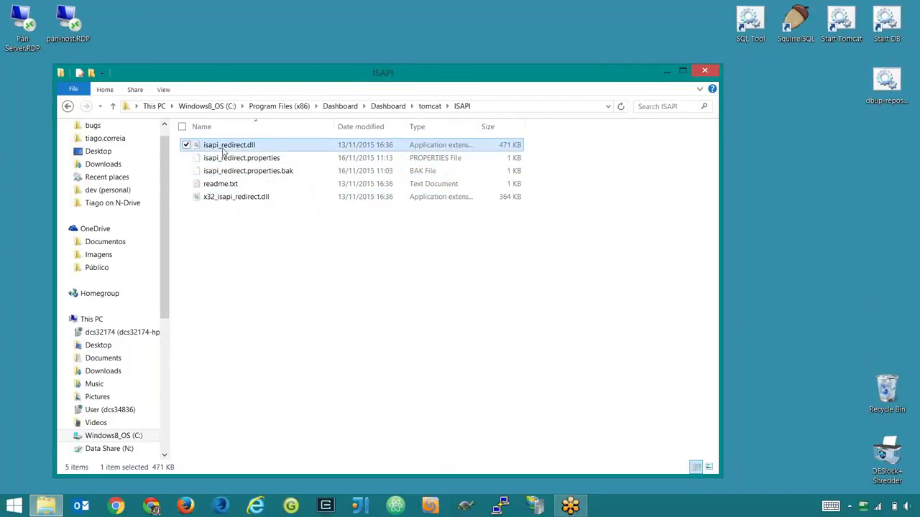
{"action": "left_click", "coordinate": [228, 197], "text": "ctrl"}
{"action": "left_click", "coordinate": [227, 198], "text": "ctrl"}
{"action": "left_click", "coordinate": [251, 146]}
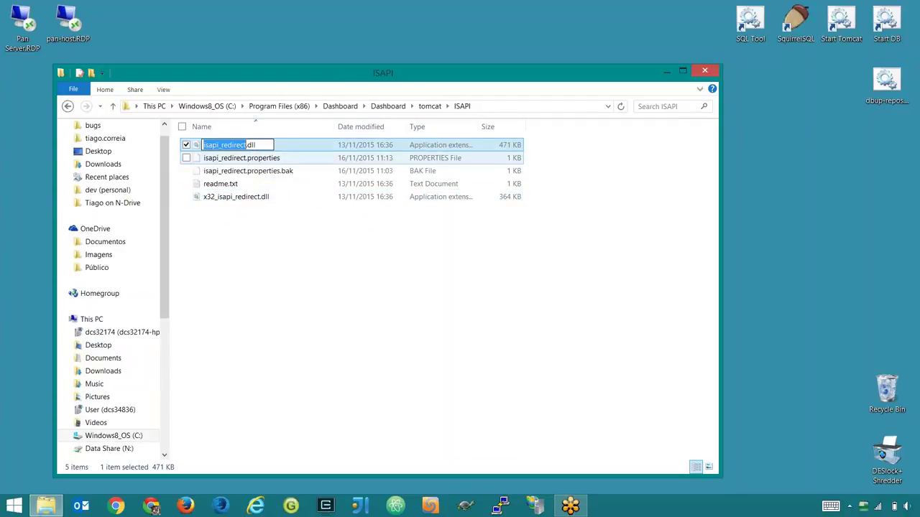
{"action": "key", "text": "Home"}
{"action": "type", "text": "x_"}
{"action": "type", "text": "64"}
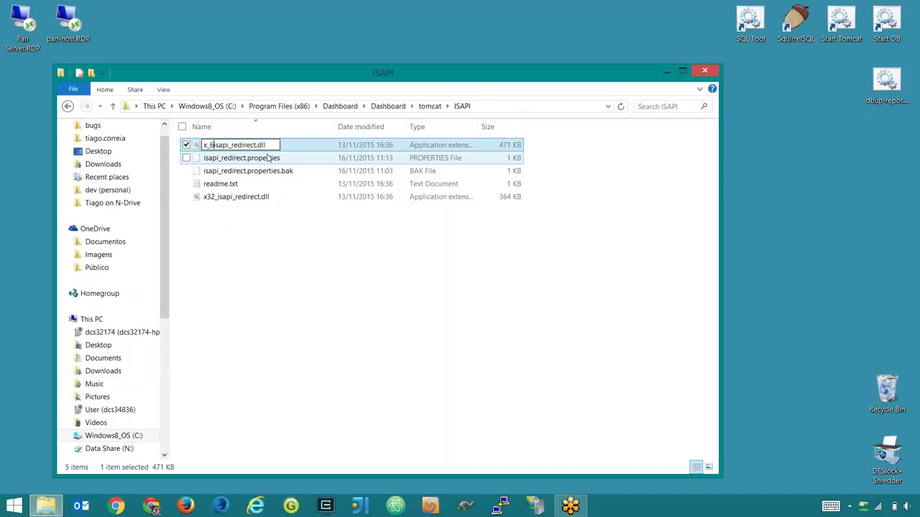
{"action": "type", "text": "_"}
{"action": "key", "text": "shift+Home"}
{"action": "key", "text": "Delete"}
{"action": "key", "text": "Return"}
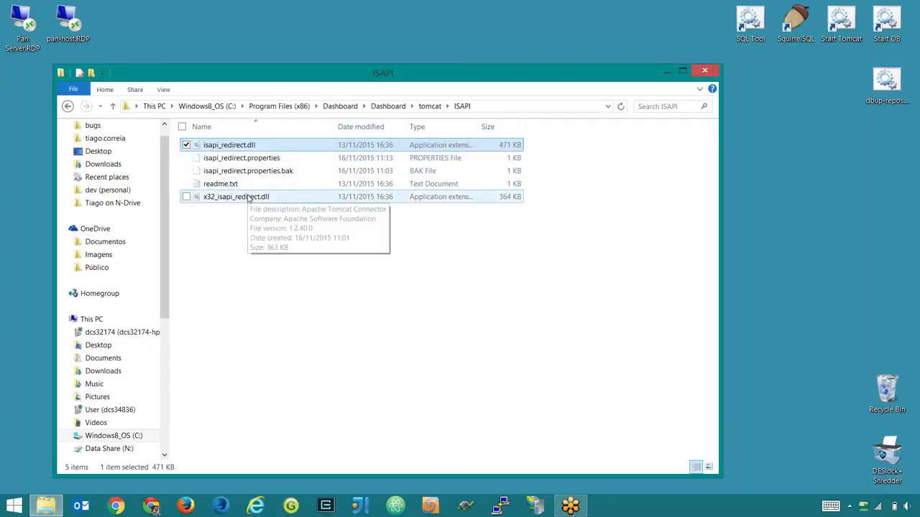
- Clear the file selection and close the ISAPI folder window
{"action": "left_click", "coordinate": [248, 197]}
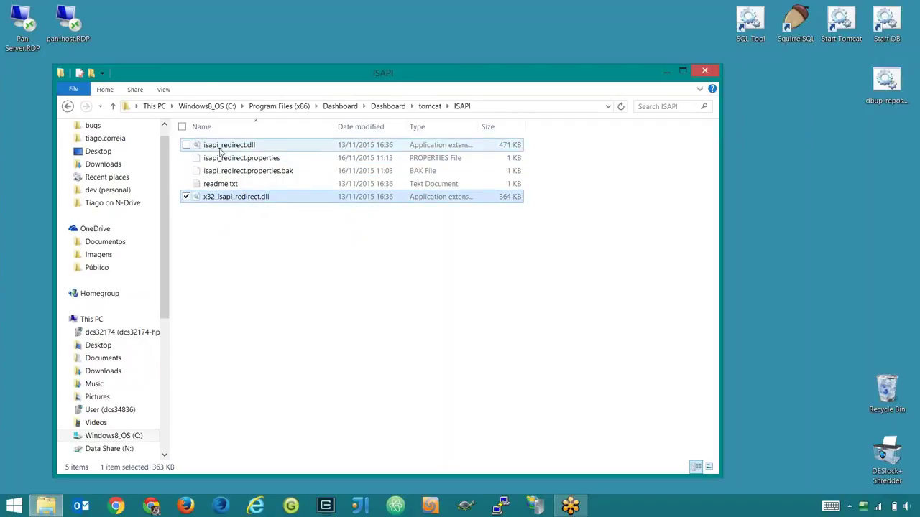
{"action": "left_click", "coordinate": [314, 260]}
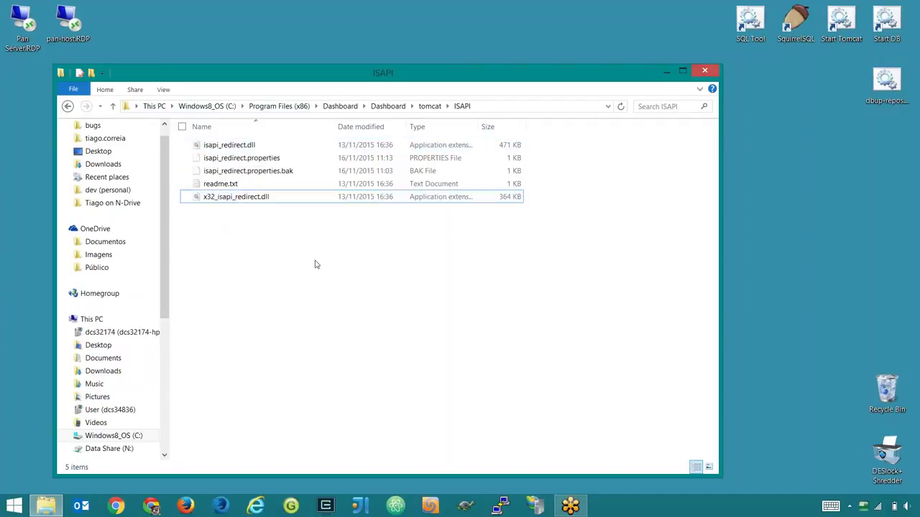
{"action": "left_click", "coordinate": [237, 185]}
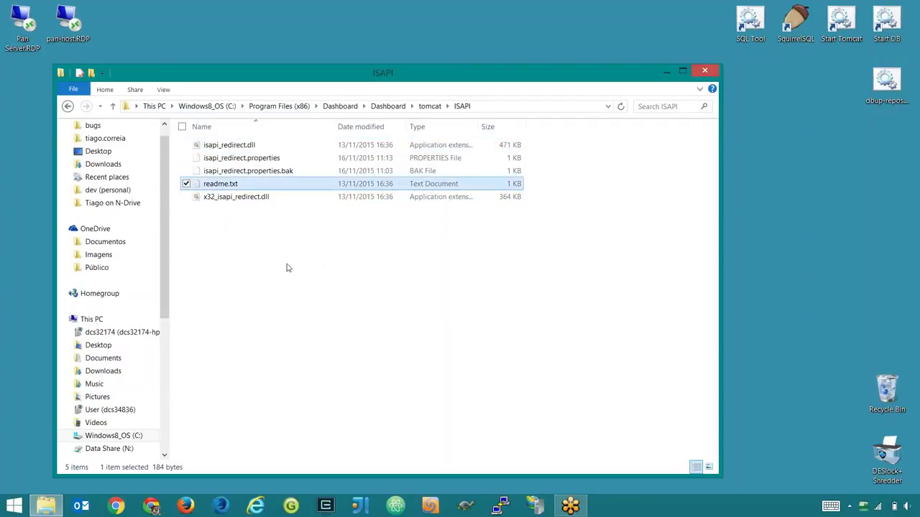
{"action": "left_click", "coordinate": [287, 268]}
{"action": "left_click_drag", "start_coordinate": [481, 73], "coordinate": [510, 34]}
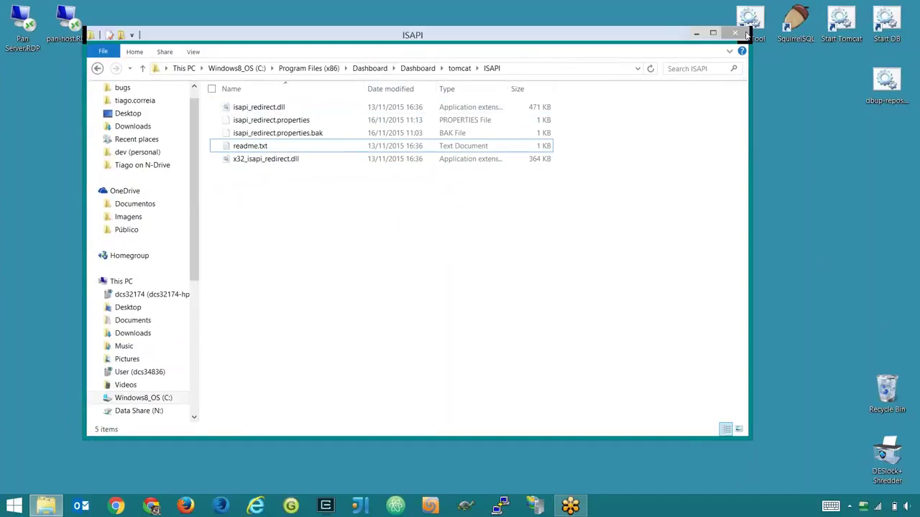
{"action": "left_click", "coordinate": [735, 34]}
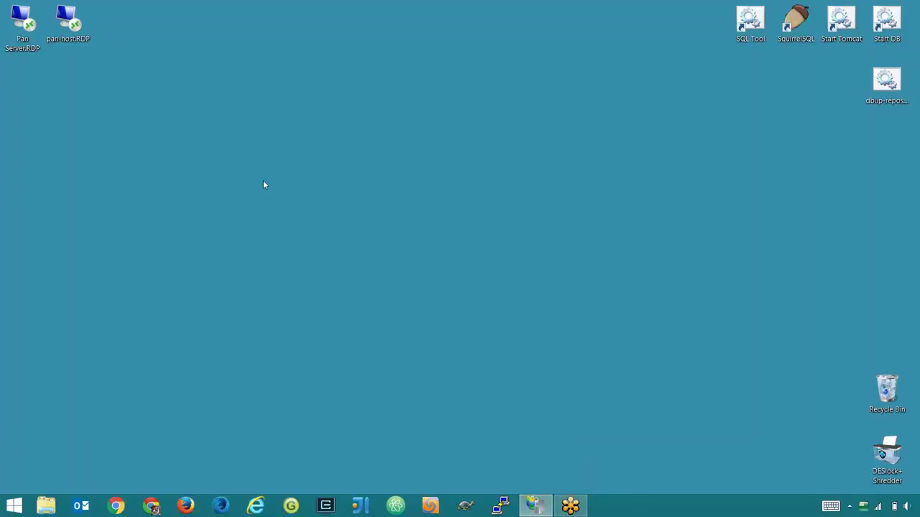
- Maximise IIS Manager and expand the server's Sites list
{"action": "left_click", "coordinate": [536, 509]}
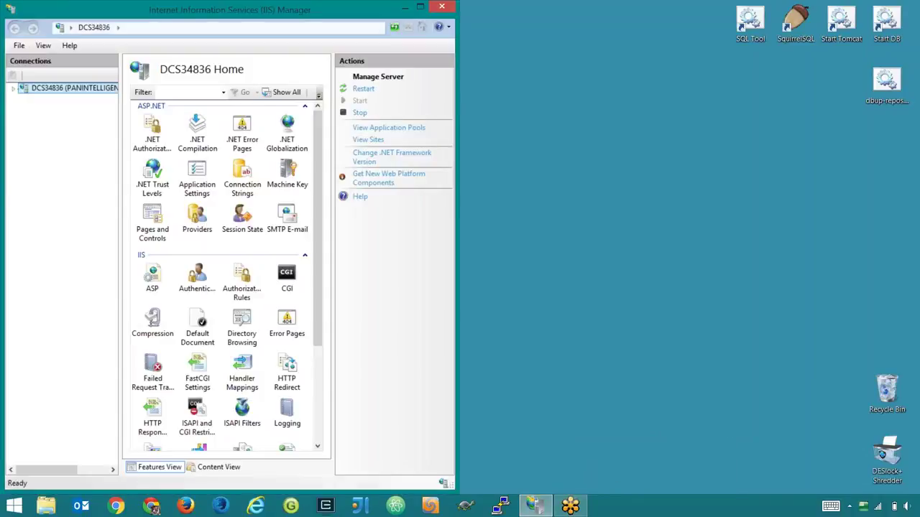
{"action": "left_click_drag", "start_coordinate": [263, 9], "coordinate": [480, 38]}
{"action": "double_click", "coordinate": [480, 33]}
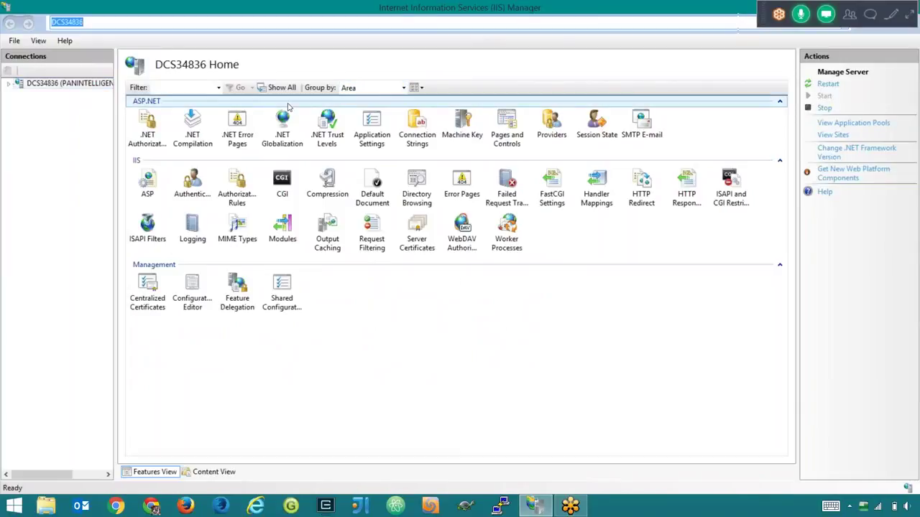
{"action": "left_click", "coordinate": [43, 83]}
{"action": "left_click", "coordinate": [20, 105]}
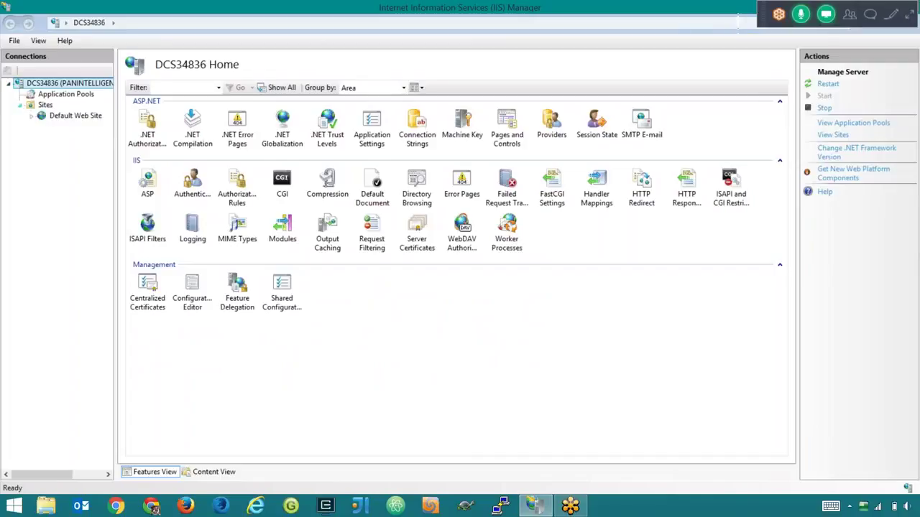
{"action": "left_click", "coordinate": [66, 117]}
{"action": "left_click", "coordinate": [43, 106]}
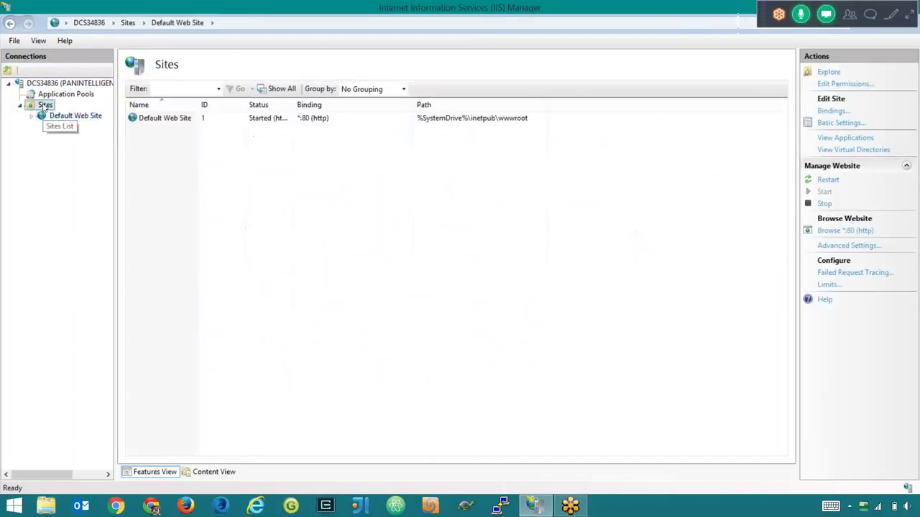
- Start a new website under Sites named SSO
{"action": "right_click", "coordinate": [43, 106]}
{"action": "left_click", "coordinate": [86, 110]}
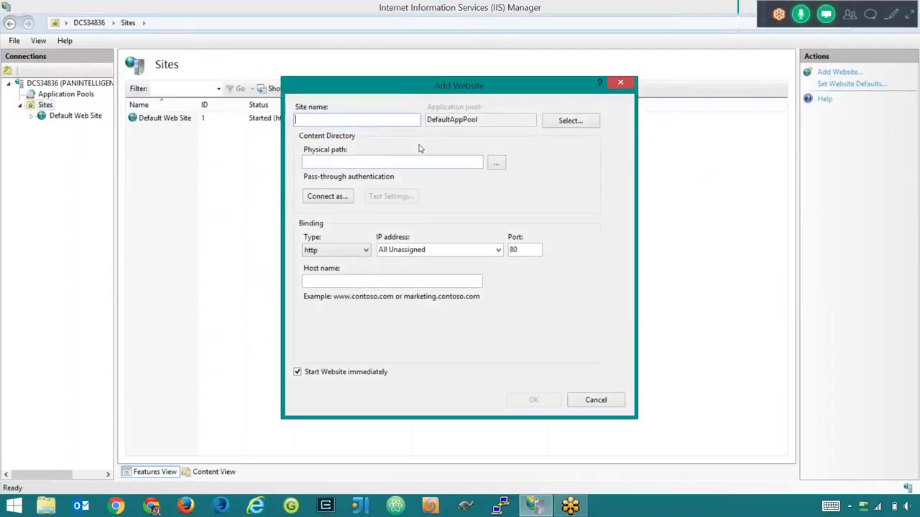
{"action": "type", "text": "SSS"}
{"action": "key", "text": "BackSpace"}
{"action": "type", "text": "o"}
{"action": "key", "text": "BackSpace"}
{"action": "type", "text": "O"}
- Set the new site's binding port to 81
{"action": "double_click", "coordinate": [516, 250]}
{"action": "type", "text": "8"}
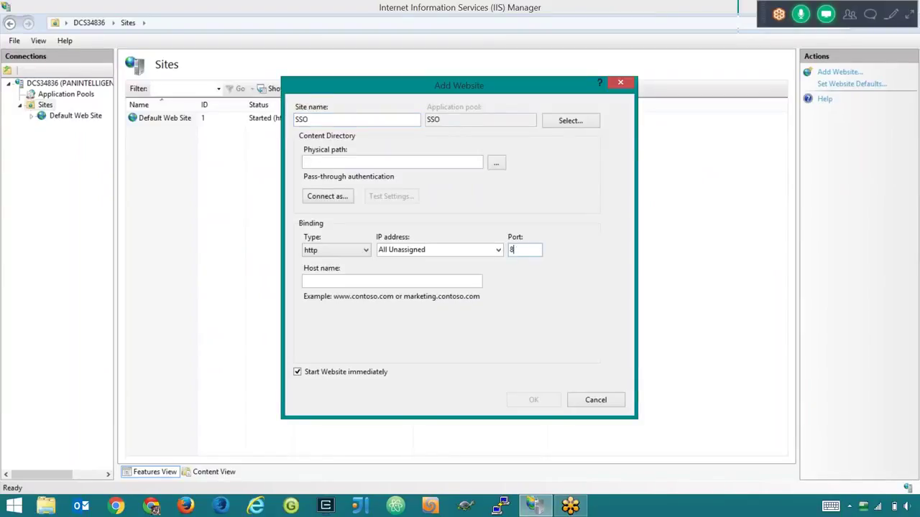
{"action": "type", "text": "1"}
{"action": "left_click_drag", "start_coordinate": [507, 83], "coordinate": [505, 83]}
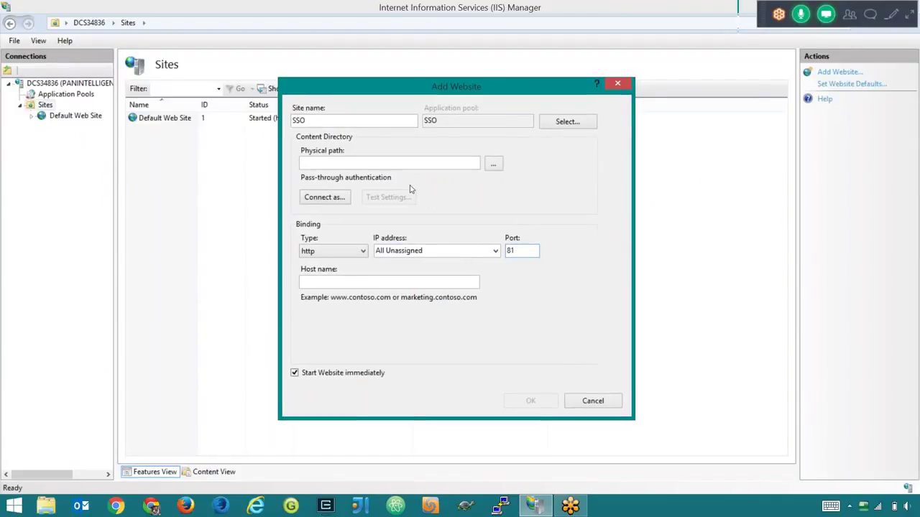
{"action": "left_click_drag", "start_coordinate": [422, 82], "coordinate": [404, 52]}
{"action": "double_click", "coordinate": [503, 207]}
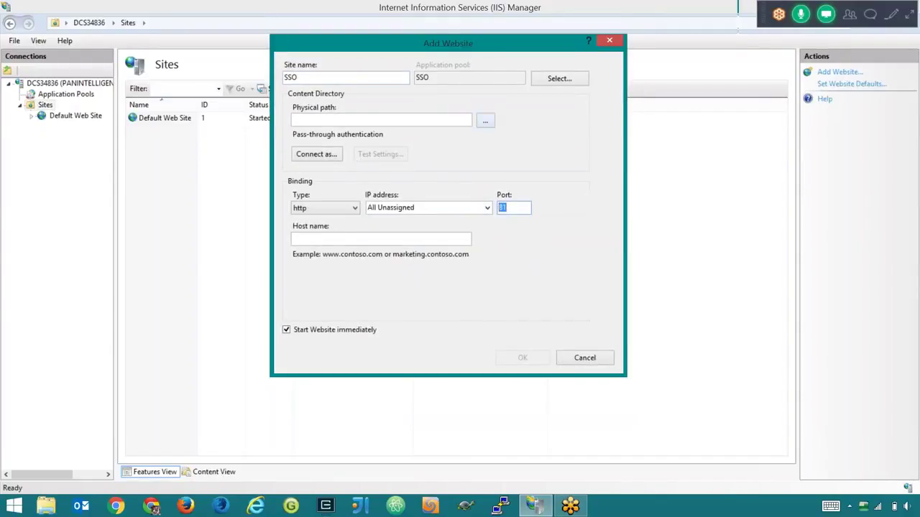
- Set the physical path to C:\inetpub\wwwroot and create the SSO site
{"action": "left_click", "coordinate": [485, 120]}
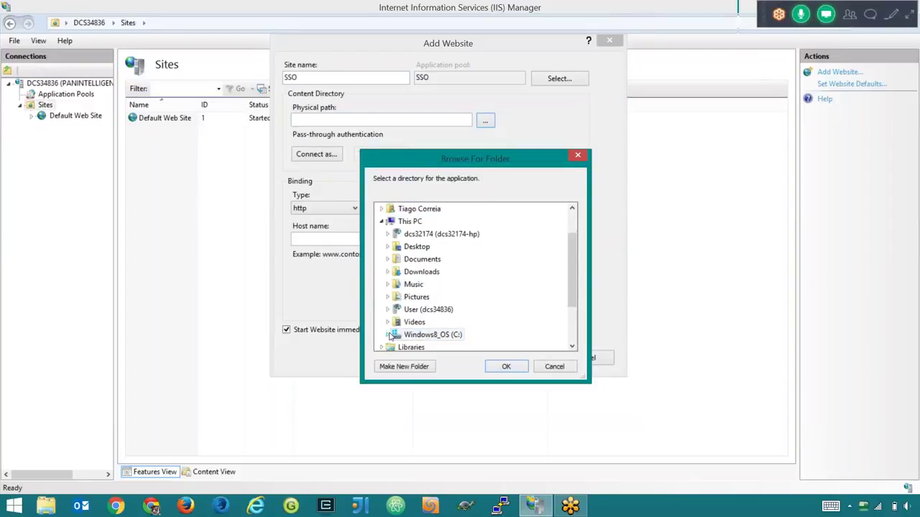
{"action": "left_click", "coordinate": [387, 335]}
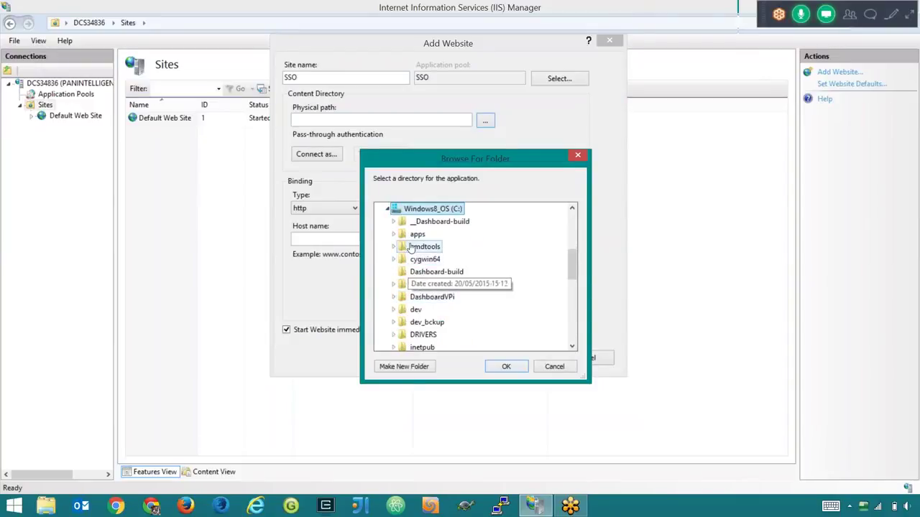
{"action": "scroll", "coordinate": [421, 291], "scroll_direction": "down", "scroll_amount": 1}
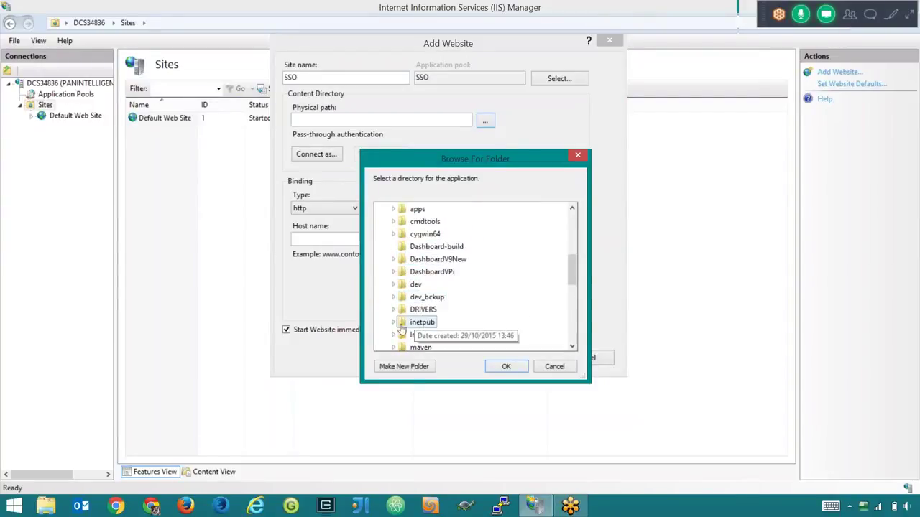
{"action": "double_click", "coordinate": [421, 322]}
{"action": "double_click", "coordinate": [431, 335]}
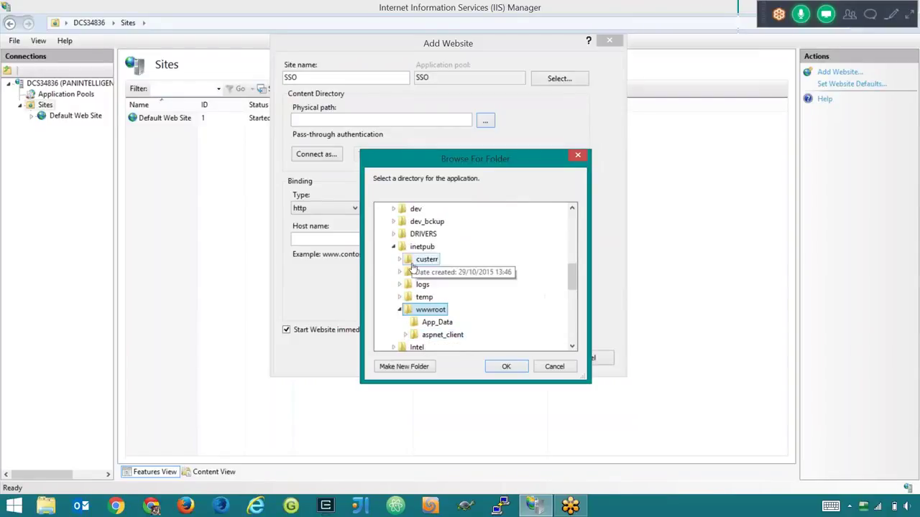
{"action": "scroll", "coordinate": [430, 252], "scroll_direction": "up", "scroll_amount": 2}
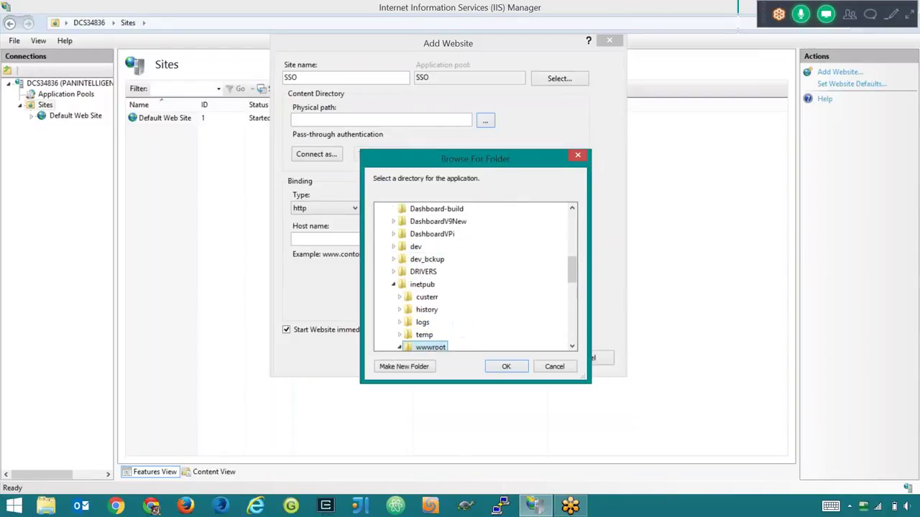
{"action": "scroll", "coordinate": [406, 313], "scroll_direction": "down", "scroll_amount": 2}
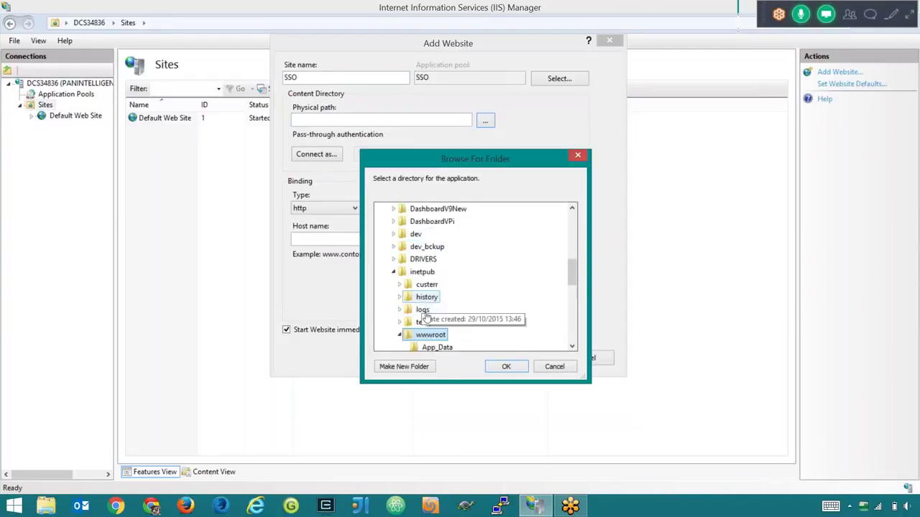
{"action": "left_click", "coordinate": [506, 366]}
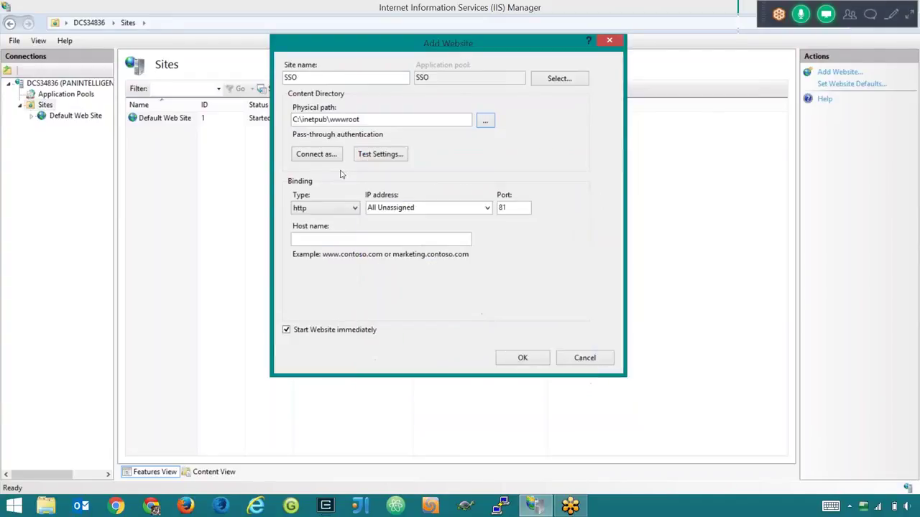
{"action": "left_click", "coordinate": [523, 359]}
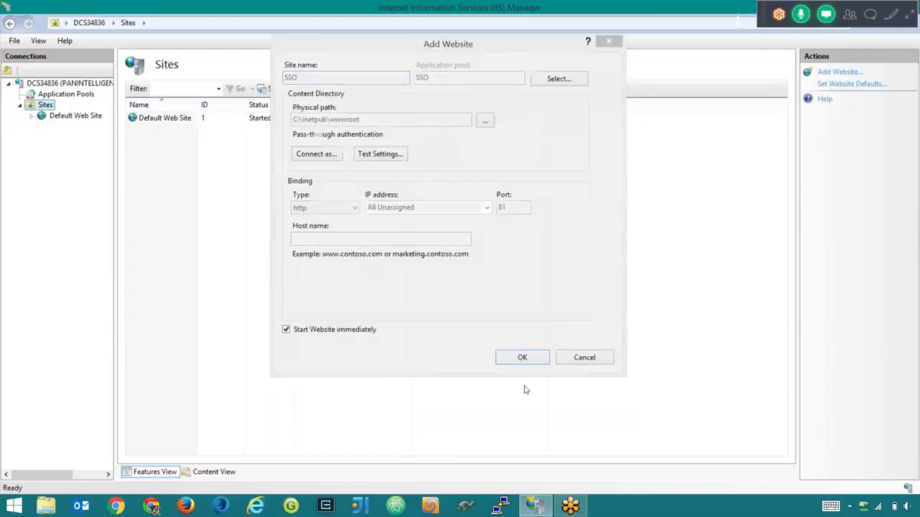
- Open the ISAPI Filters feature of the SSO site
{"action": "left_click", "coordinate": [385, 130]}
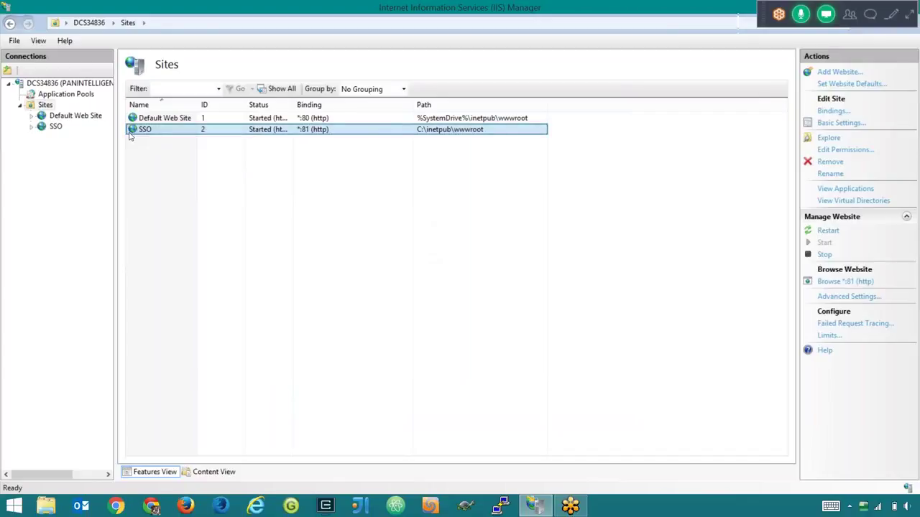
{"action": "left_click", "coordinate": [53, 127]}
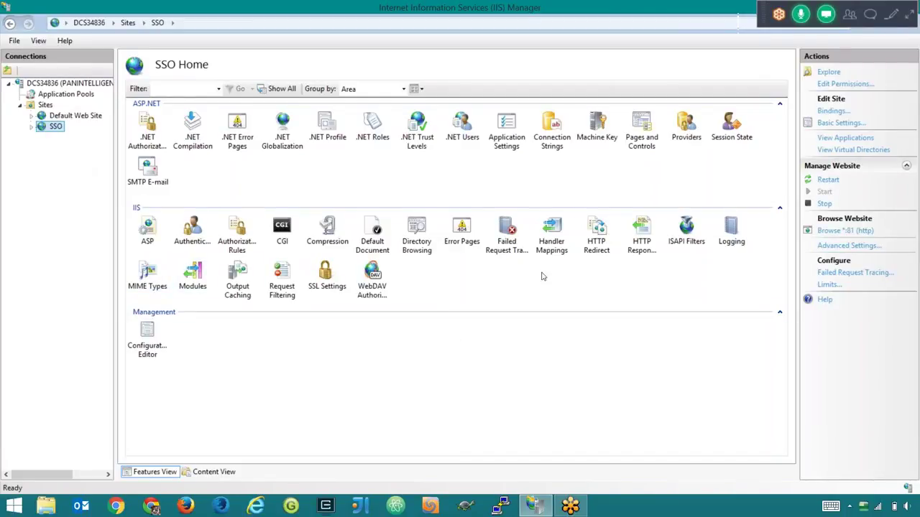
{"action": "left_click", "coordinate": [683, 237]}
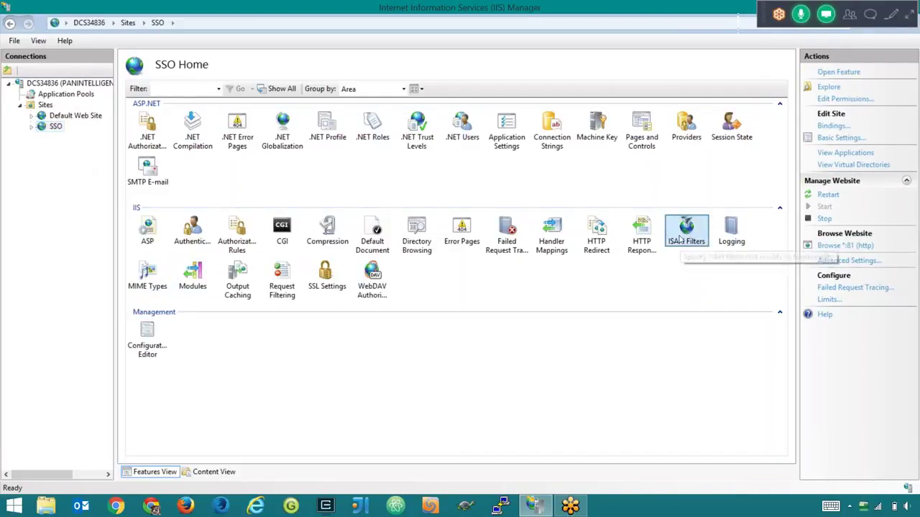
{"action": "double_click", "coordinate": [680, 239]}
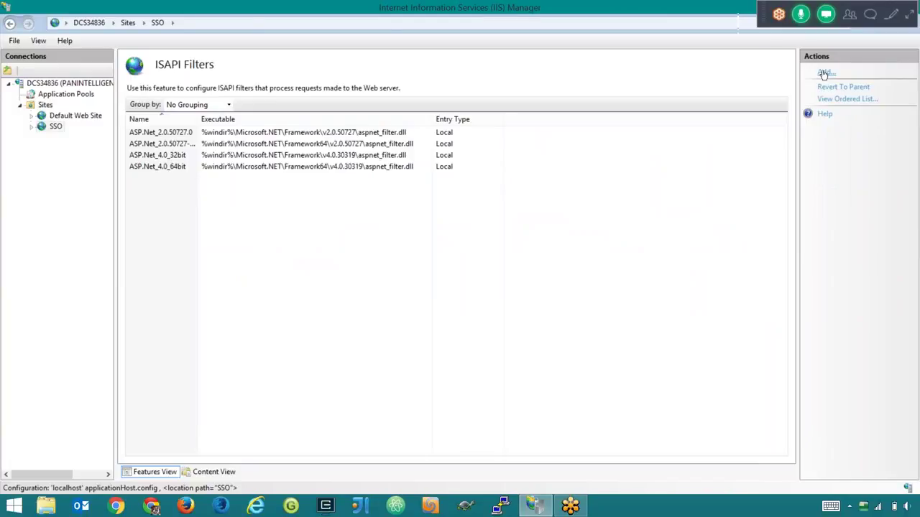
- Add a filter and browse to Program Files (x86)\Dashboard\Dashboard\tomcat\ISAPI for its executable
{"action": "left_click", "coordinate": [824, 74]}
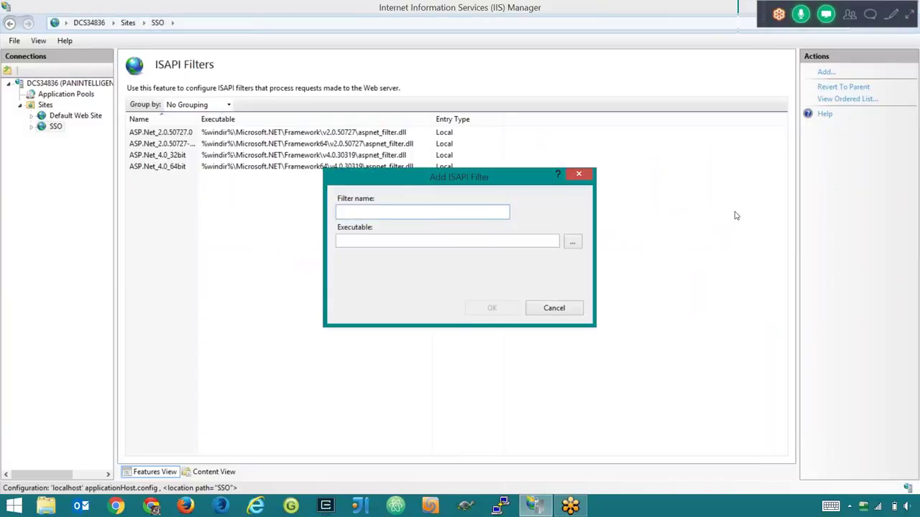
{"action": "left_click", "coordinate": [573, 242]}
{"action": "left_click_drag", "start_coordinate": [518, 153], "coordinate": [463, 72]}
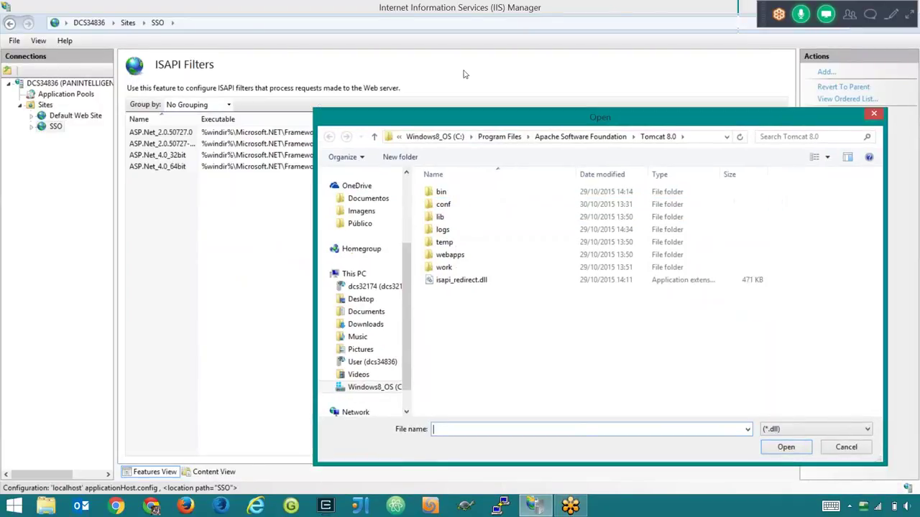
{"action": "left_click", "coordinate": [460, 81]}
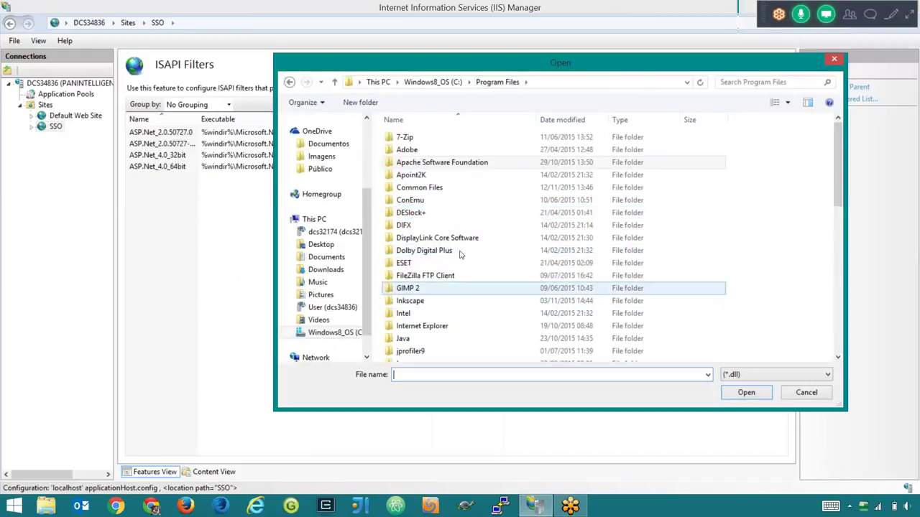
{"action": "key", "text": "alt+Up"}
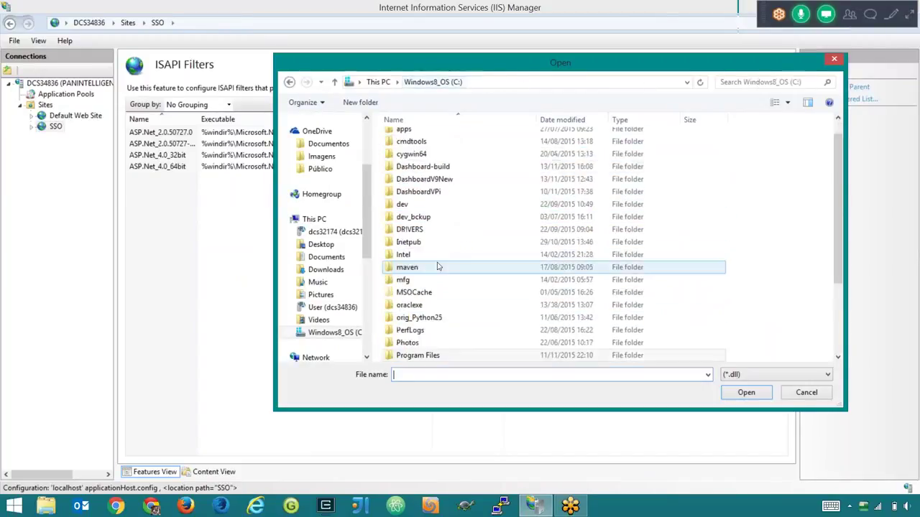
{"action": "scroll", "coordinate": [430, 350], "scroll_direction": "down", "scroll_amount": 1}
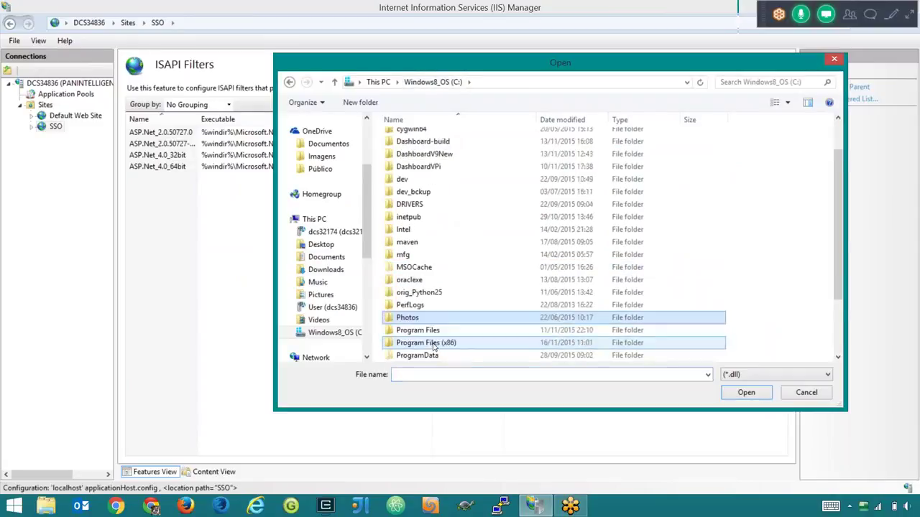
{"action": "double_click", "coordinate": [427, 339]}
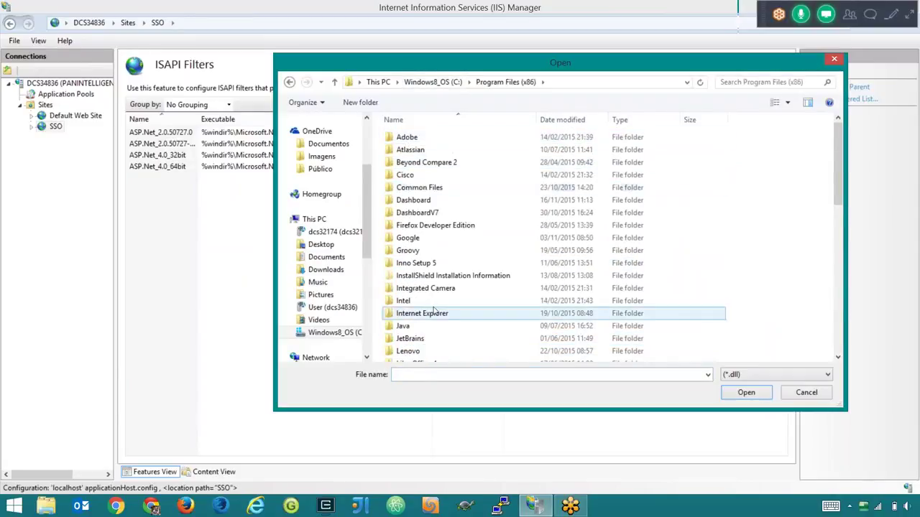
{"action": "double_click", "coordinate": [430, 201]}
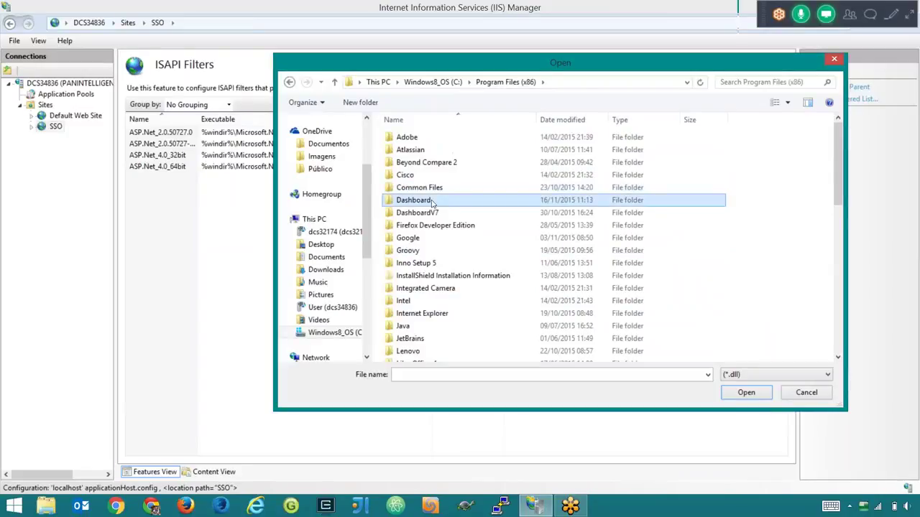
{"action": "double_click", "coordinate": [421, 138]}
{"action": "double_click", "coordinate": [424, 164]}
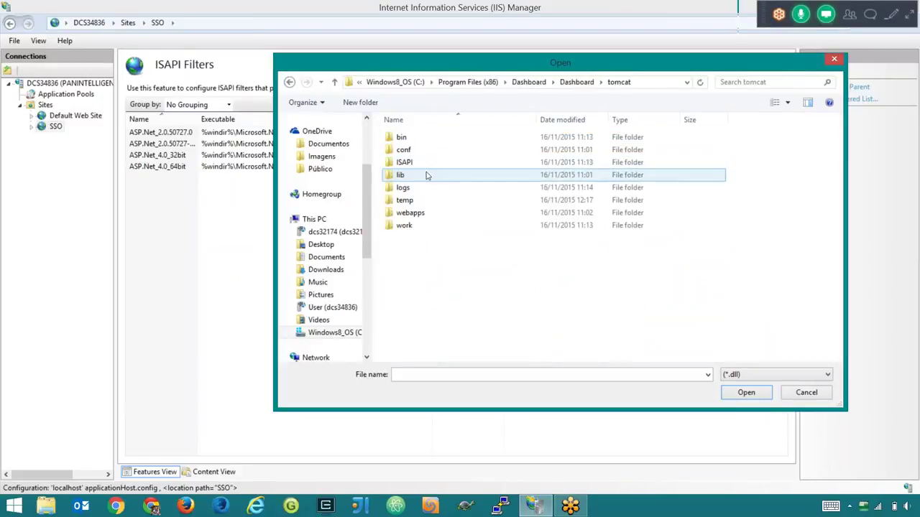
{"action": "double_click", "coordinate": [421, 162]}
- Select isapi_redirect.dll and save the dashboard ISAPI filter
{"action": "left_click", "coordinate": [442, 139]}
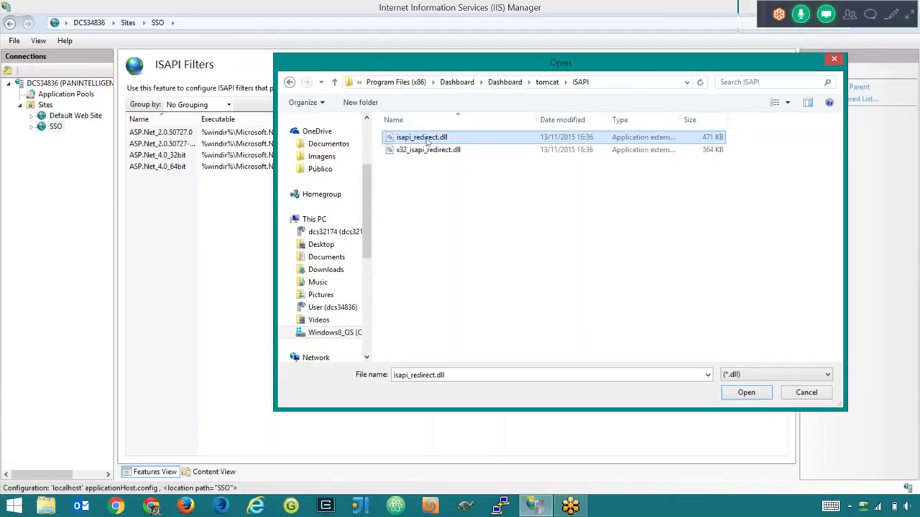
{"action": "left_click", "coordinate": [746, 394]}
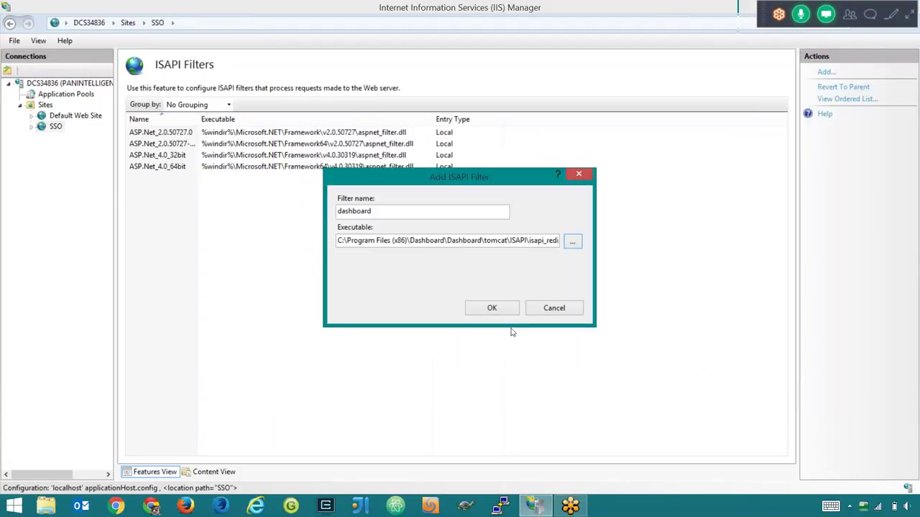
{"action": "left_click", "coordinate": [491, 309]}
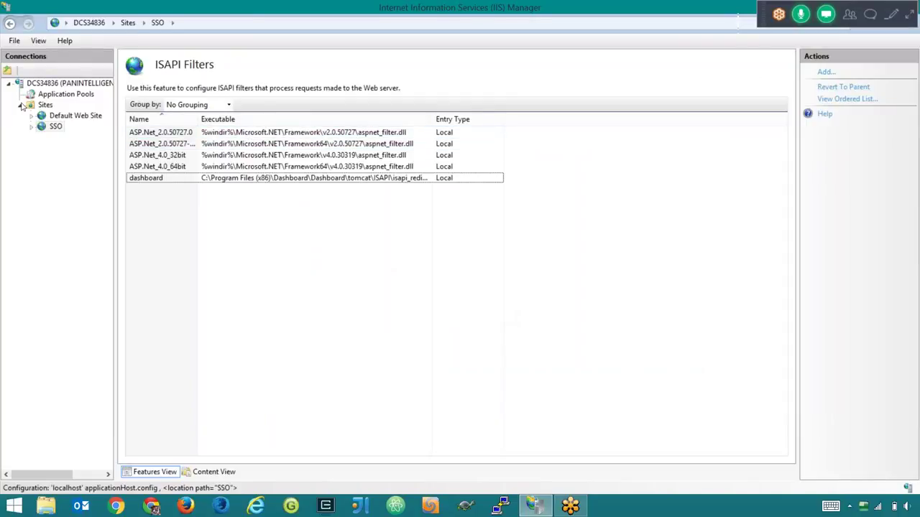
{"action": "left_click", "coordinate": [31, 128]}
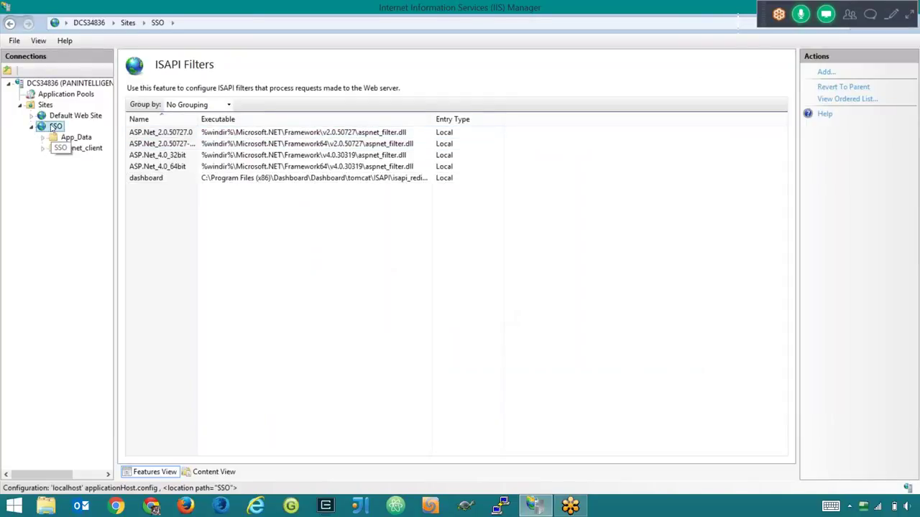
- Start a new virtual directory under SSO with alias jakarta
{"action": "right_click", "coordinate": [56, 128]}
{"action": "left_click", "coordinate": [43, 131]}
{"action": "right_click", "coordinate": [58, 127]}
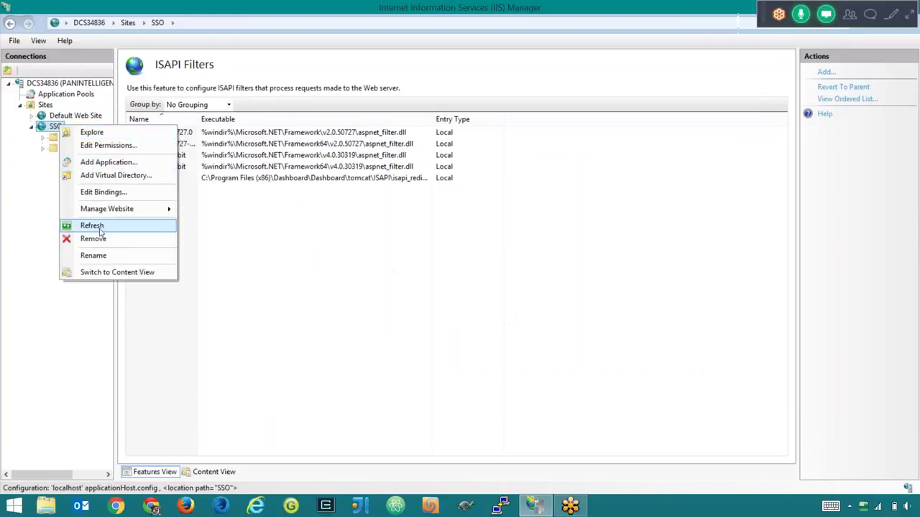
{"action": "left_click", "coordinate": [114, 176]}
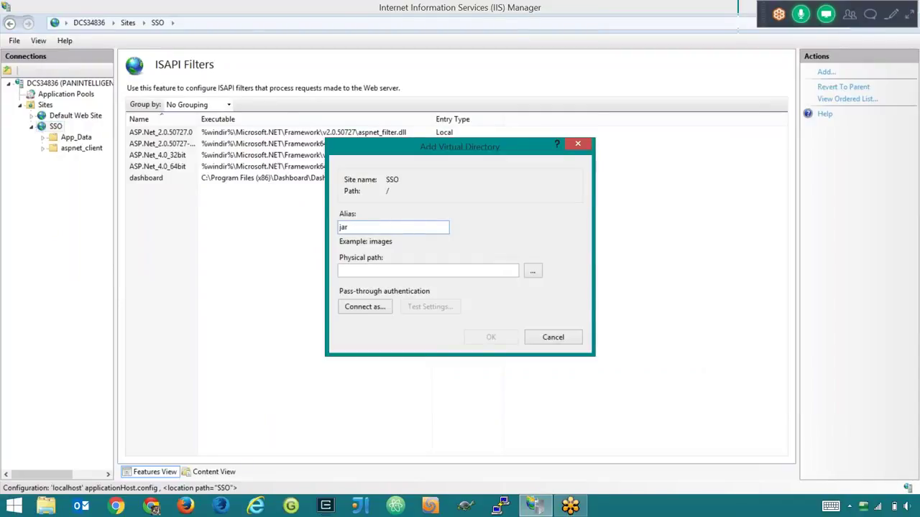
{"action": "type", "text": "ja"}
- Set its physical path to C:\Program Files (x86)\Dashboard\Dashboard\tomcat\ISAPI
{"action": "left_click", "coordinate": [533, 271]}
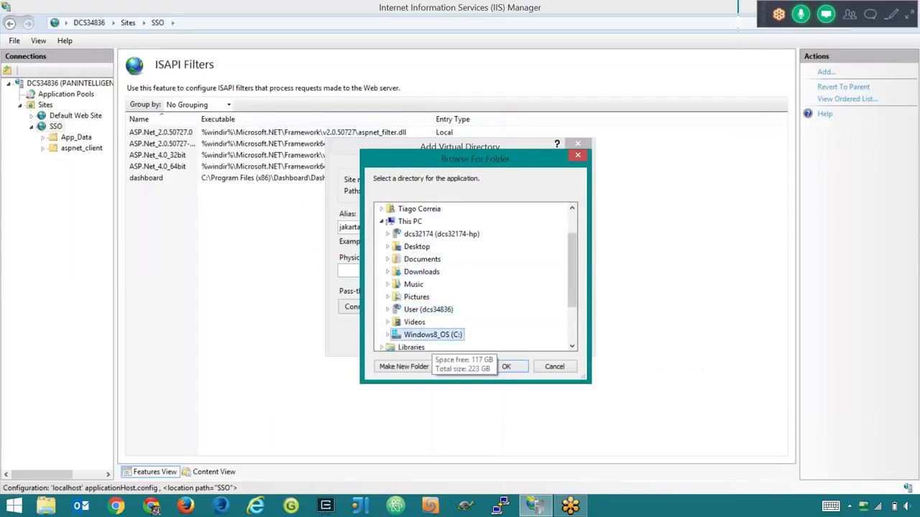
{"action": "left_click", "coordinate": [428, 334]}
{"action": "scroll", "coordinate": [416, 317], "scroll_direction": "down", "scroll_amount": 3}
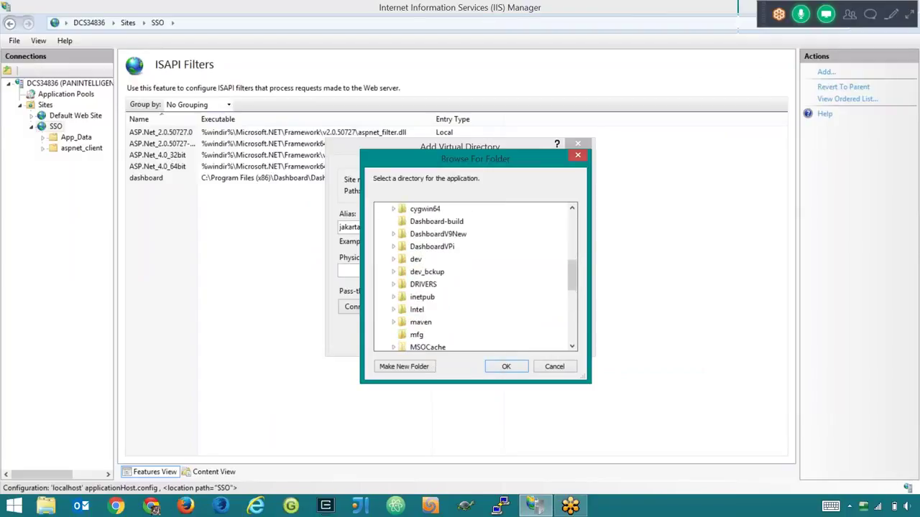
{"action": "scroll", "coordinate": [424, 311], "scroll_direction": "down", "scroll_amount": 2}
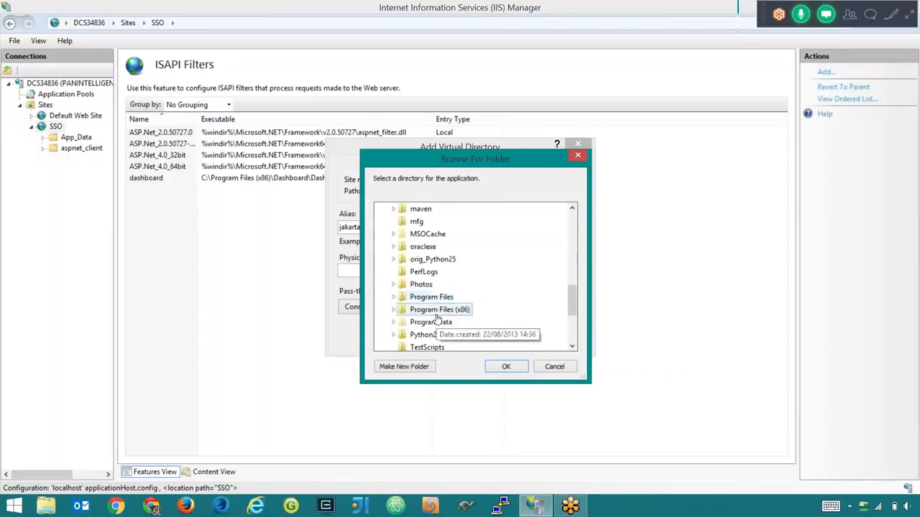
{"action": "left_click", "coordinate": [431, 309]}
{"action": "double_click", "coordinate": [447, 260]}
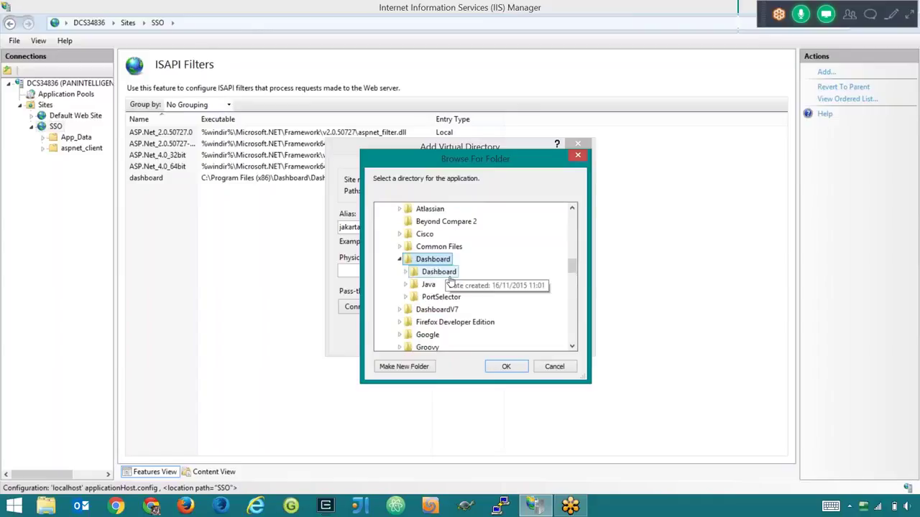
{"action": "double_click", "coordinate": [439, 260]}
{"action": "double_click", "coordinate": [440, 297]}
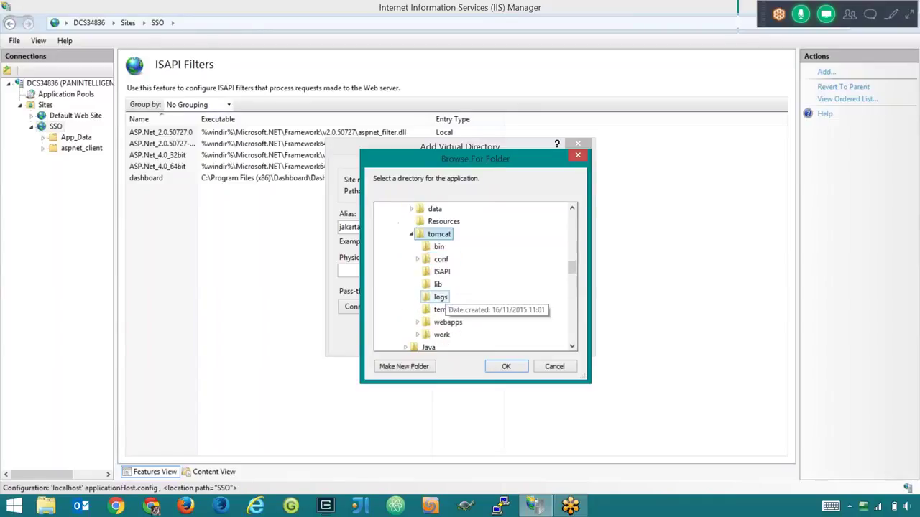
{"action": "scroll", "coordinate": [444, 298], "scroll_direction": "down", "scroll_amount": 2}
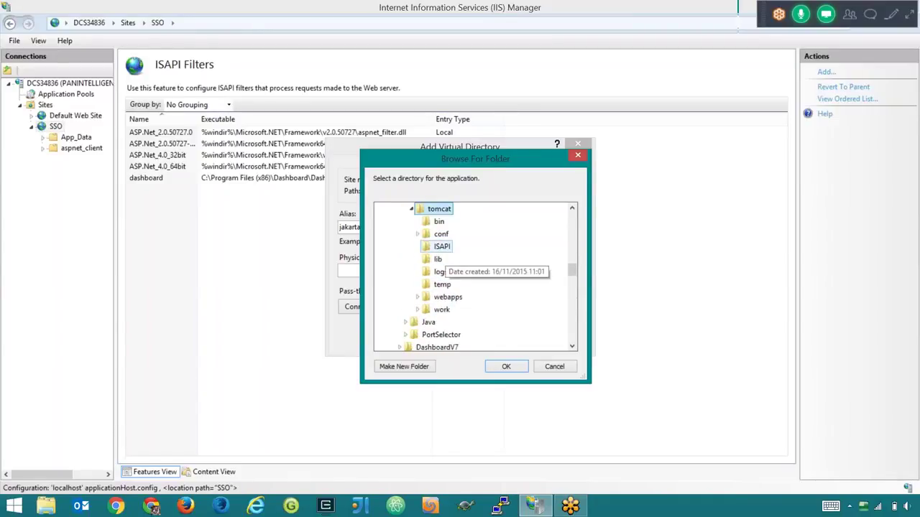
{"action": "left_click", "coordinate": [442, 246]}
{"action": "left_click", "coordinate": [505, 366]}
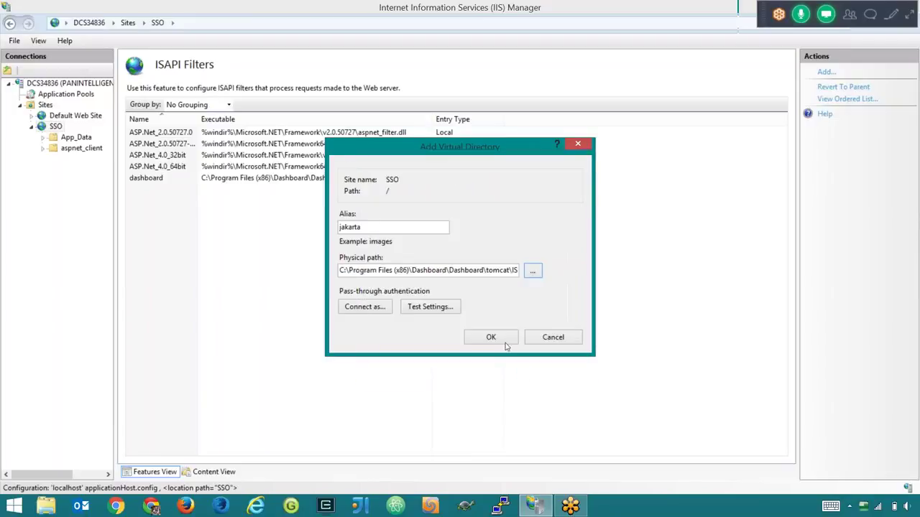
- Create the jakarta directory and keep its Connect as setting on Application user (pass-through authentication)
{"action": "left_click", "coordinate": [505, 344]}
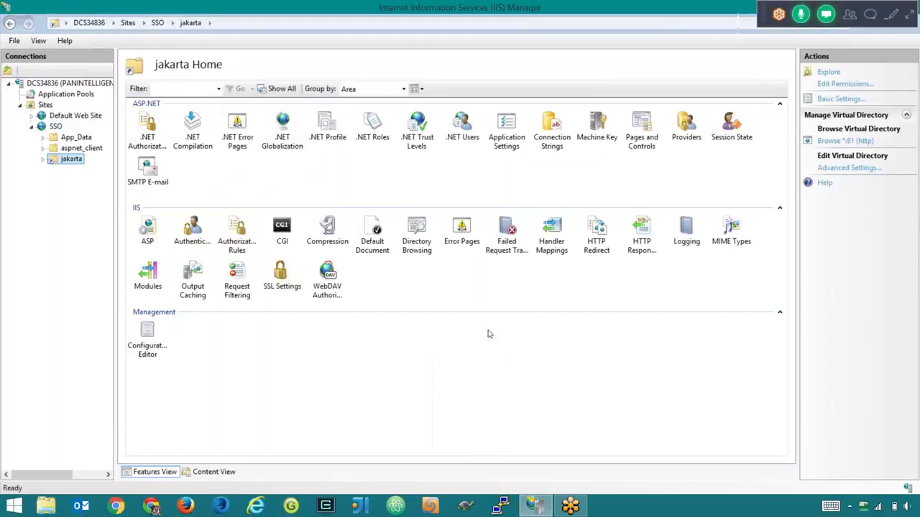
{"action": "right_click", "coordinate": [63, 161]}
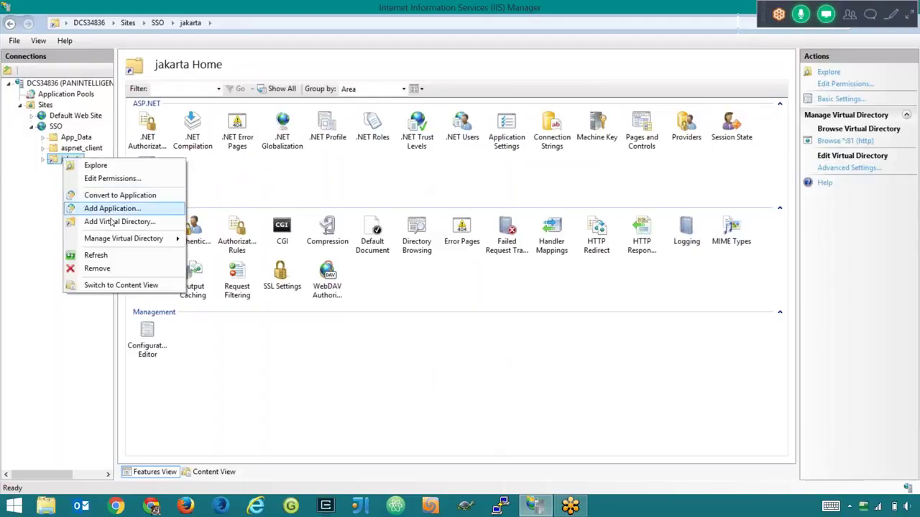
{"action": "left_click", "coordinate": [55, 165]}
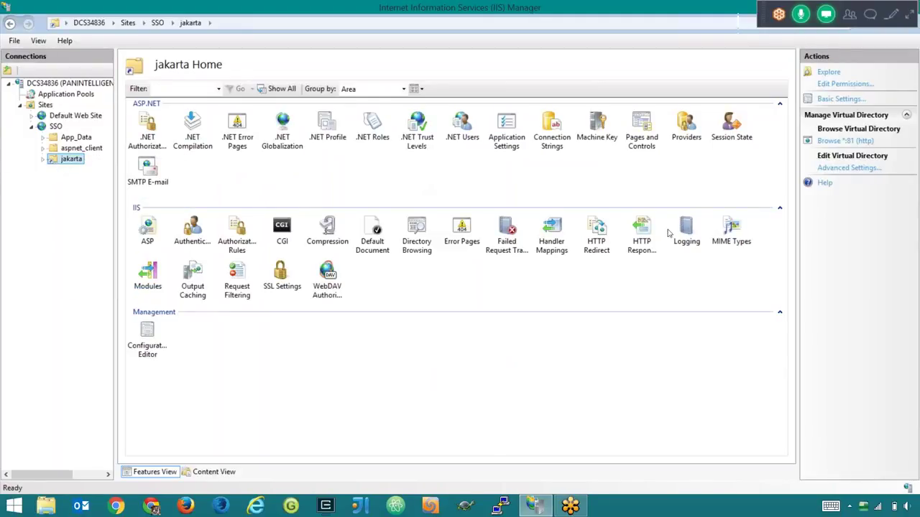
{"action": "left_click", "coordinate": [828, 100]}
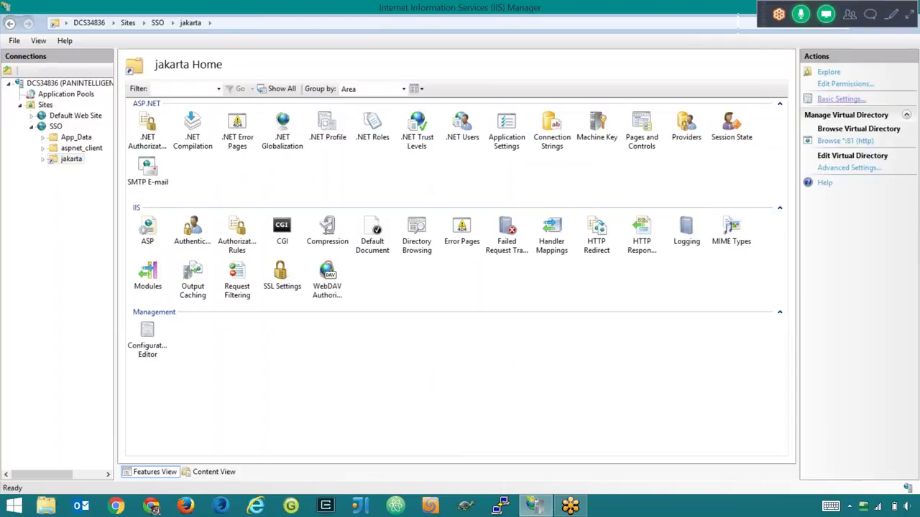
{"action": "left_click", "coordinate": [372, 314]}
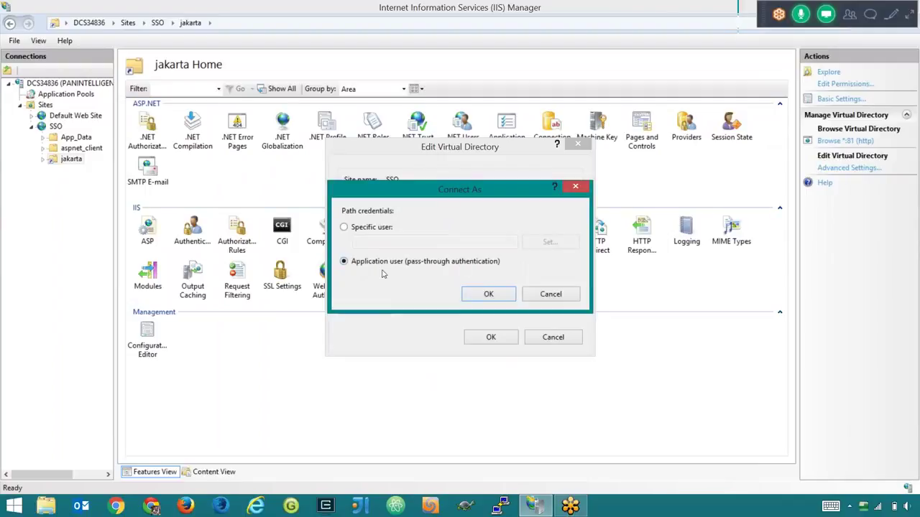
{"action": "left_click", "coordinate": [490, 294]}
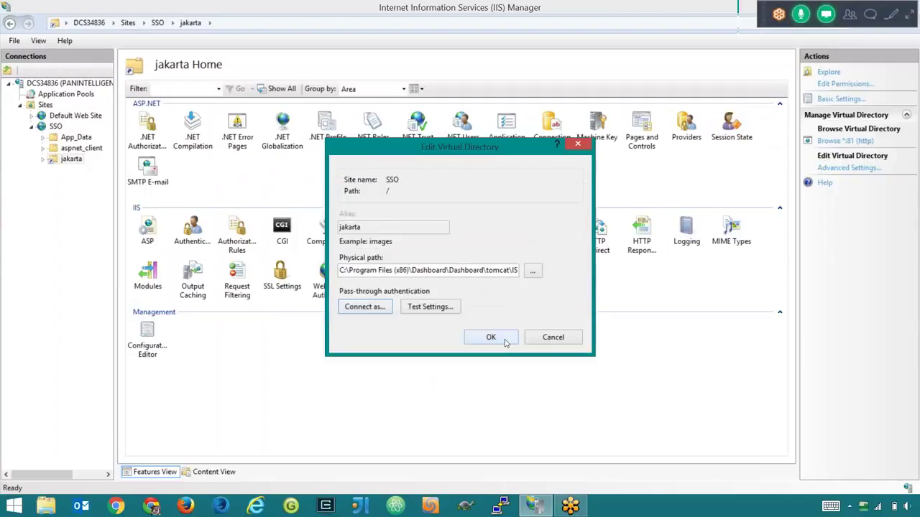
{"action": "left_click", "coordinate": [504, 342]}
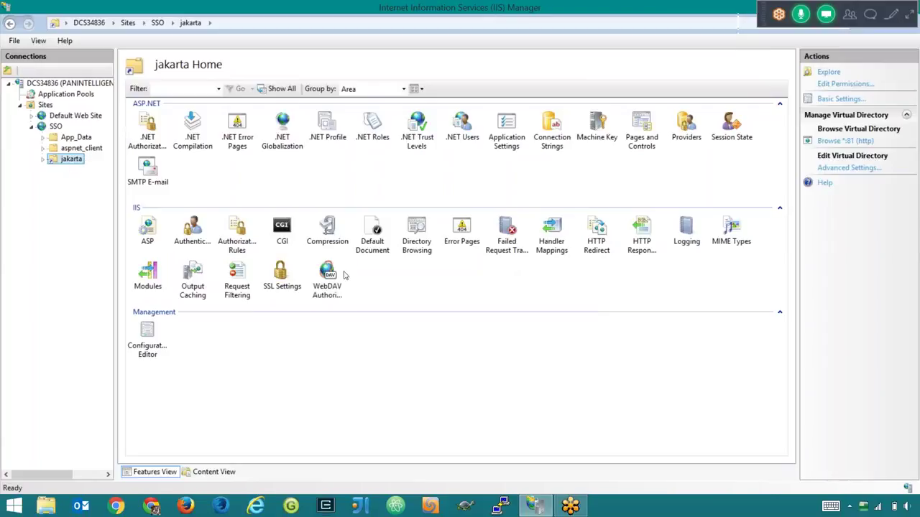
- Tick Execute in the feature permissions of jakarta's Handler Mappings
{"action": "left_click", "coordinate": [564, 253]}
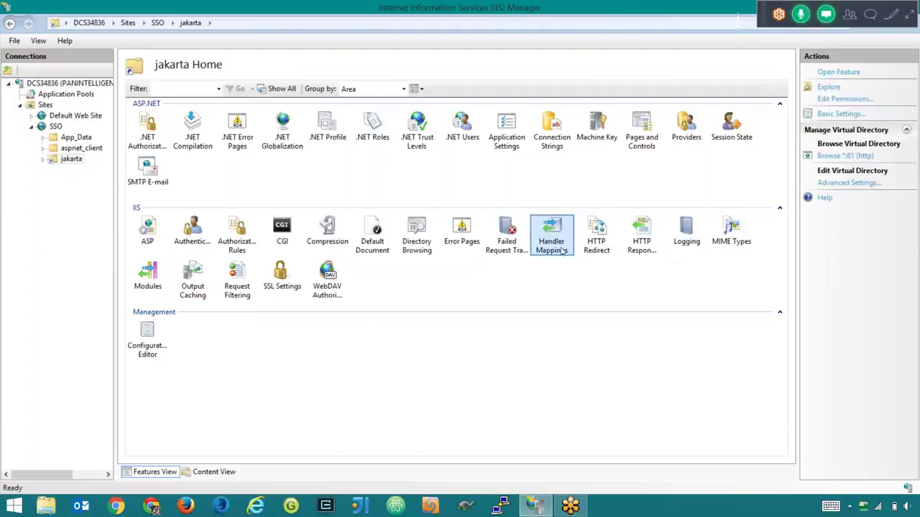
{"action": "double_click", "coordinate": [564, 250]}
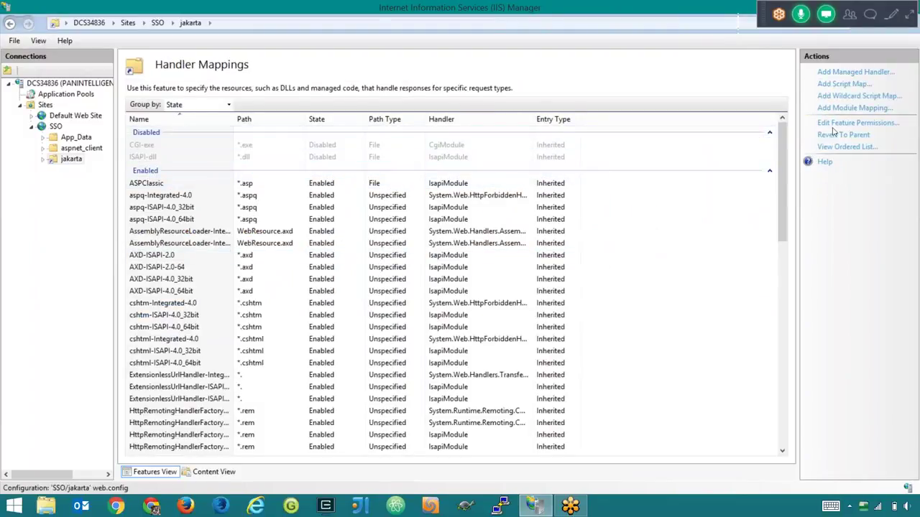
{"action": "left_click", "coordinate": [857, 123]}
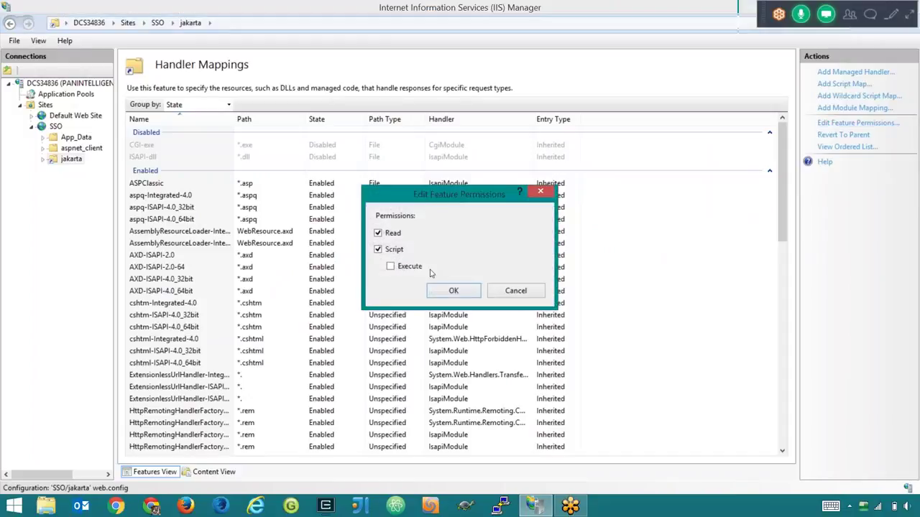
{"action": "left_click", "coordinate": [391, 267]}
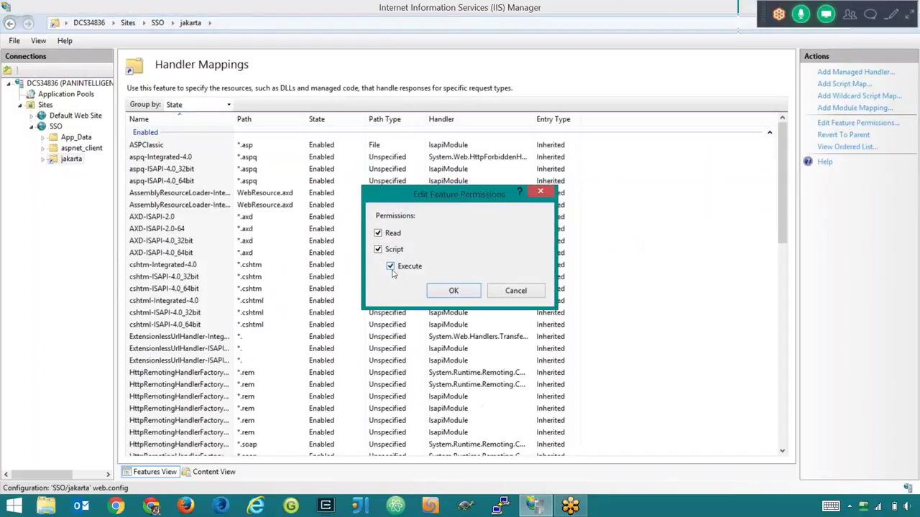
{"action": "left_click", "coordinate": [454, 290]}
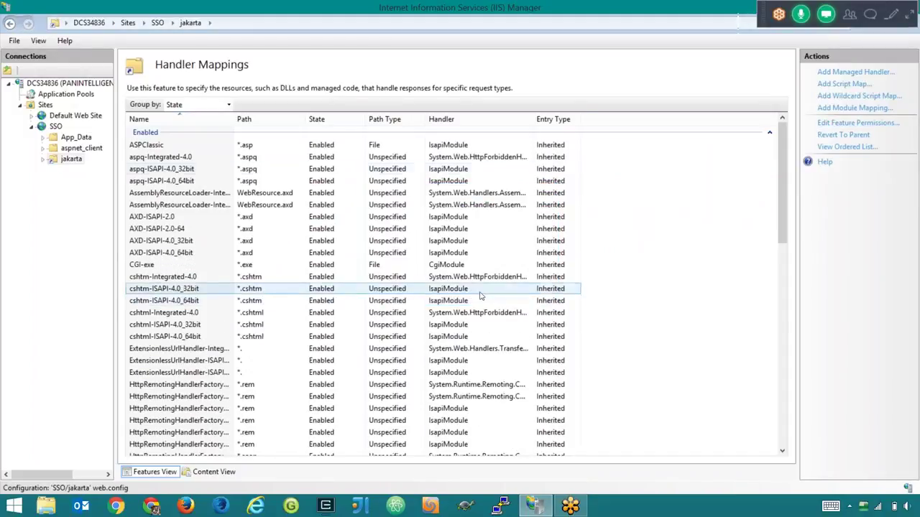
- Verify SSO's Authentication shows Windows enabled and Anonymous disabled, then select the server node
{"action": "left_click", "coordinate": [51, 127]}
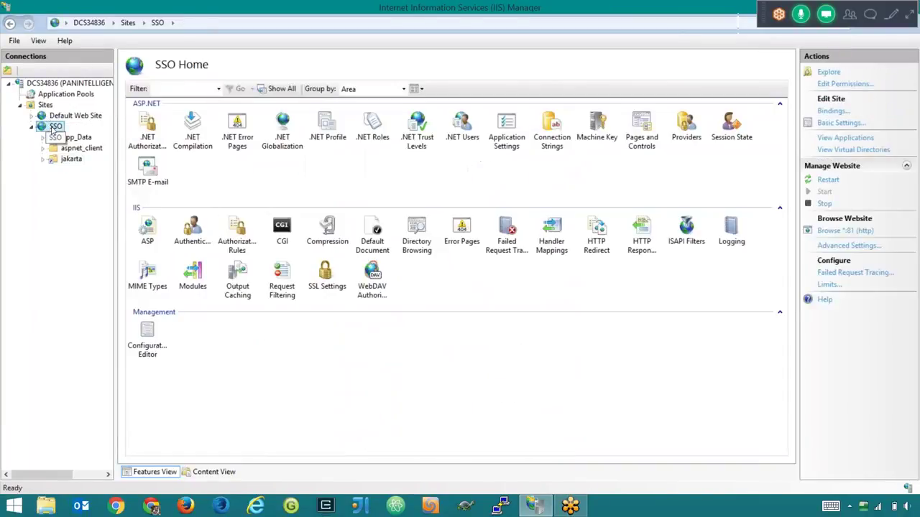
{"action": "double_click", "coordinate": [52, 127]}
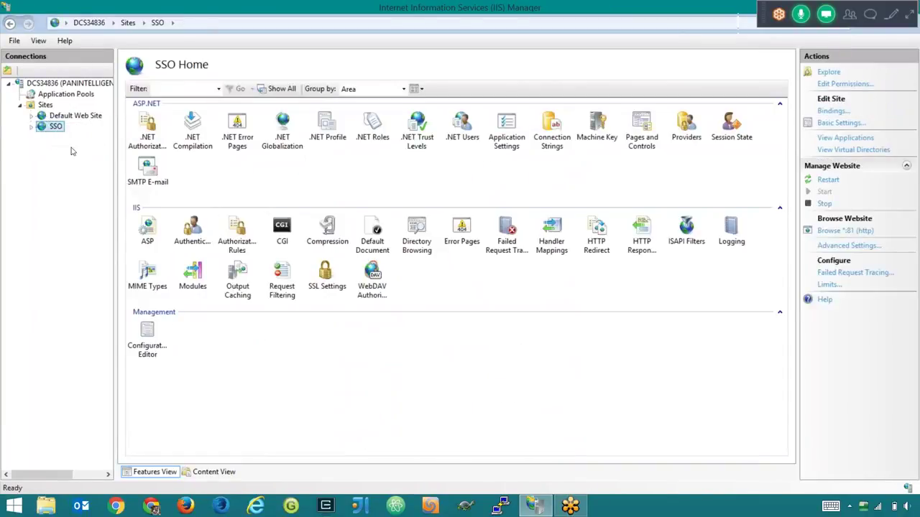
{"action": "left_click", "coordinate": [32, 126]}
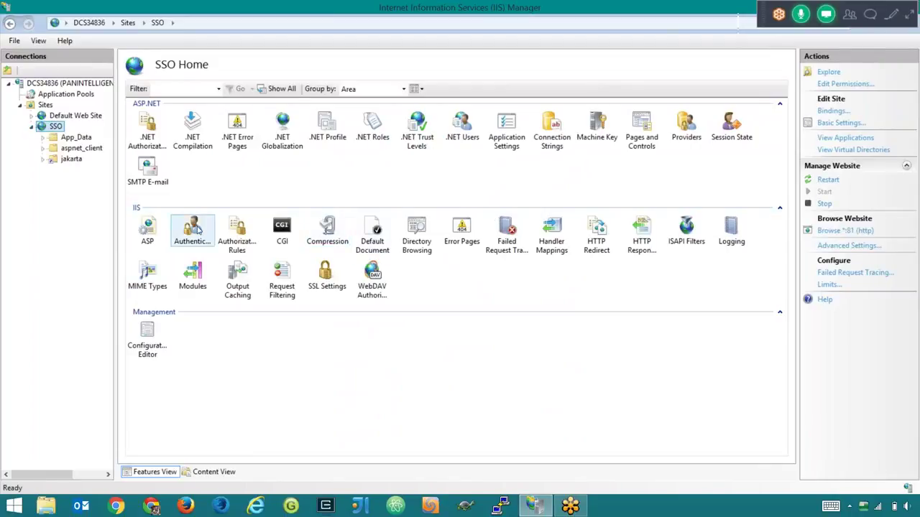
{"action": "double_click", "coordinate": [193, 230]}
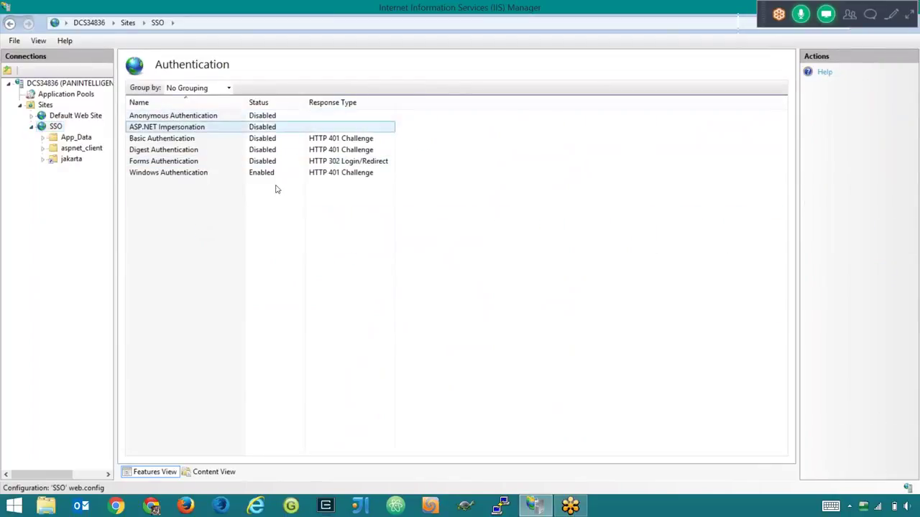
{"action": "left_click", "coordinate": [219, 140]}
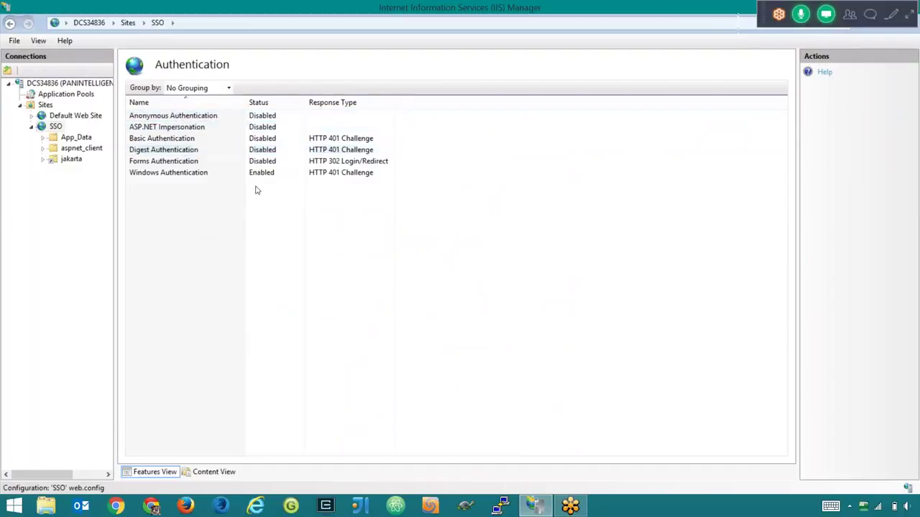
{"action": "left_click", "coordinate": [260, 117]}
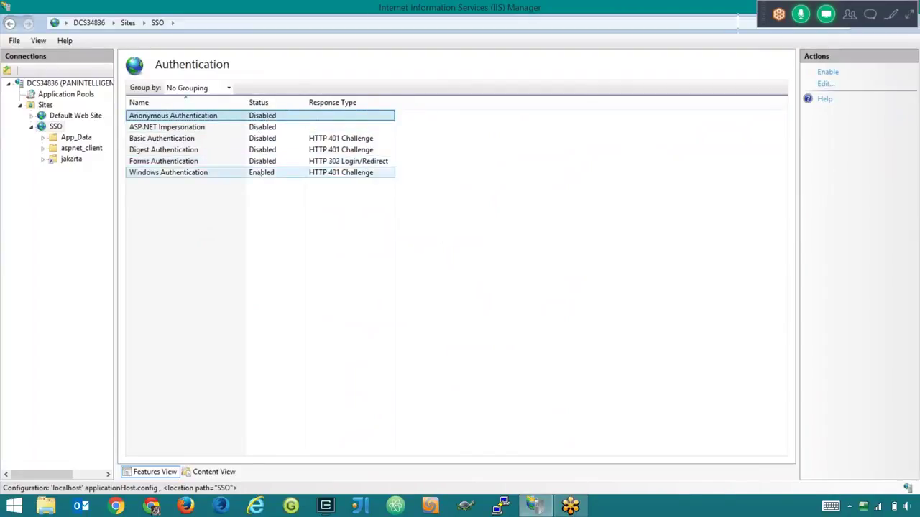
{"action": "left_click", "coordinate": [194, 175]}
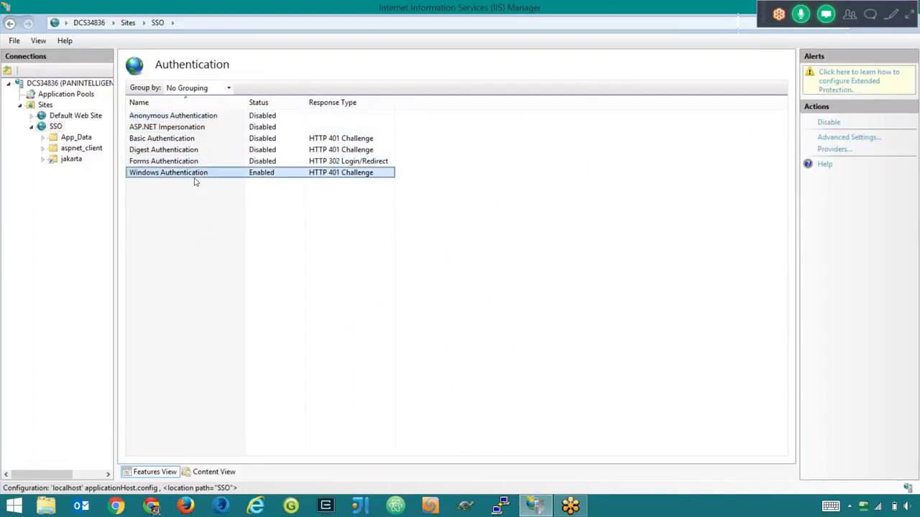
{"action": "left_click", "coordinate": [203, 118]}
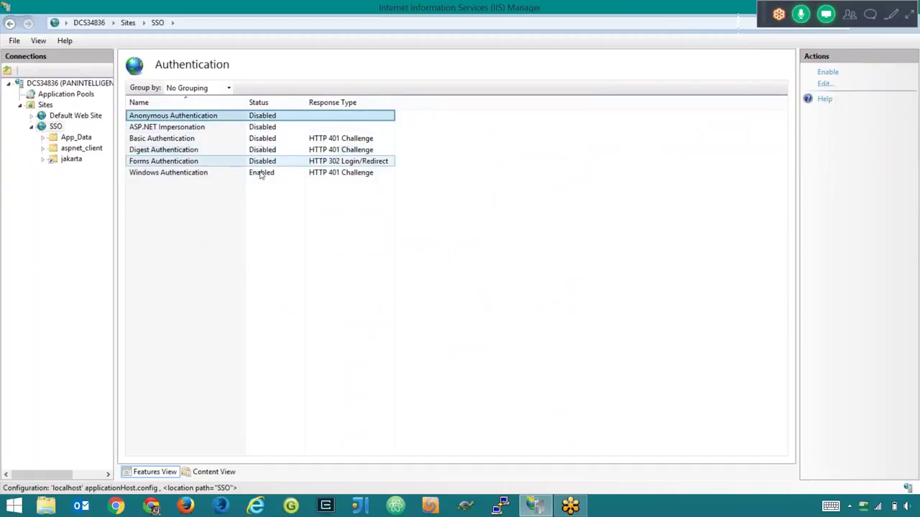
{"action": "left_click", "coordinate": [262, 174]}
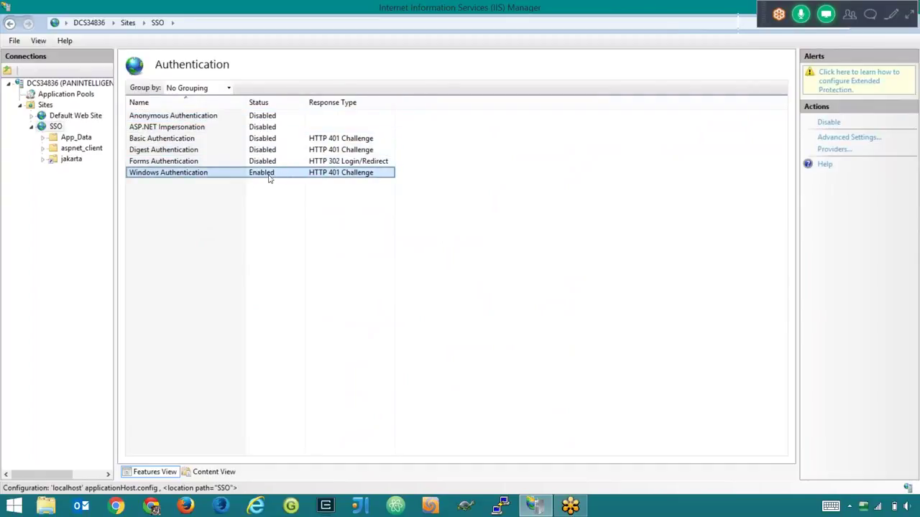
{"action": "left_click", "coordinate": [363, 201]}
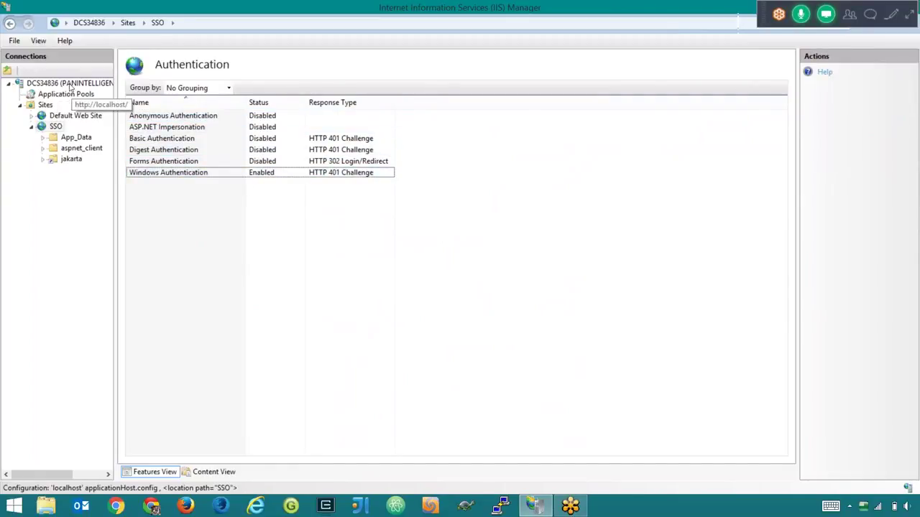
{"action": "left_click", "coordinate": [70, 85]}
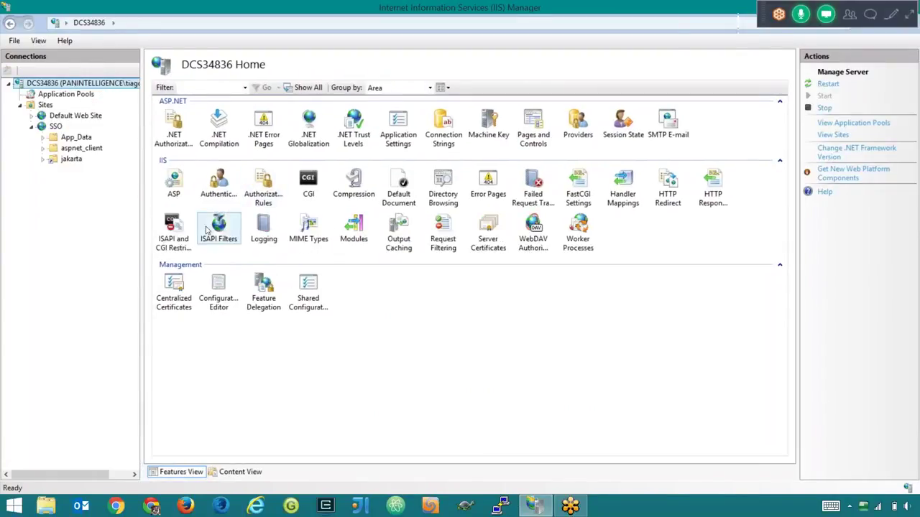
- Add an ISAPI and CGI Restriction whose path is tomcat's isapi_redirect.dll
{"action": "left_click", "coordinate": [179, 230]}
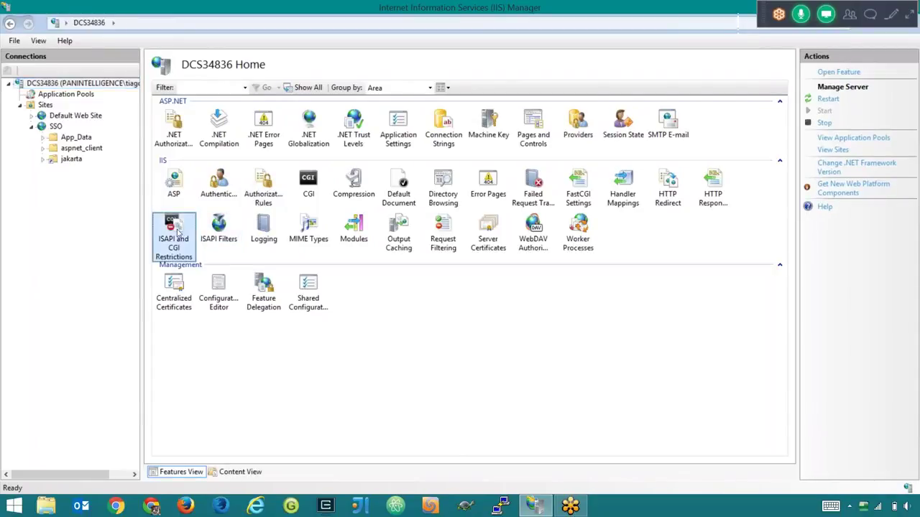
{"action": "double_click", "coordinate": [172, 243]}
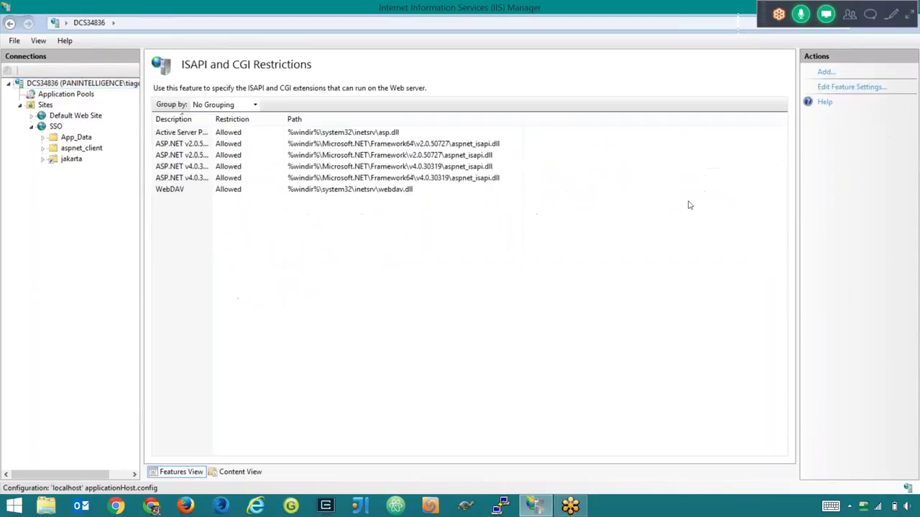
{"action": "left_click", "coordinate": [825, 72]}
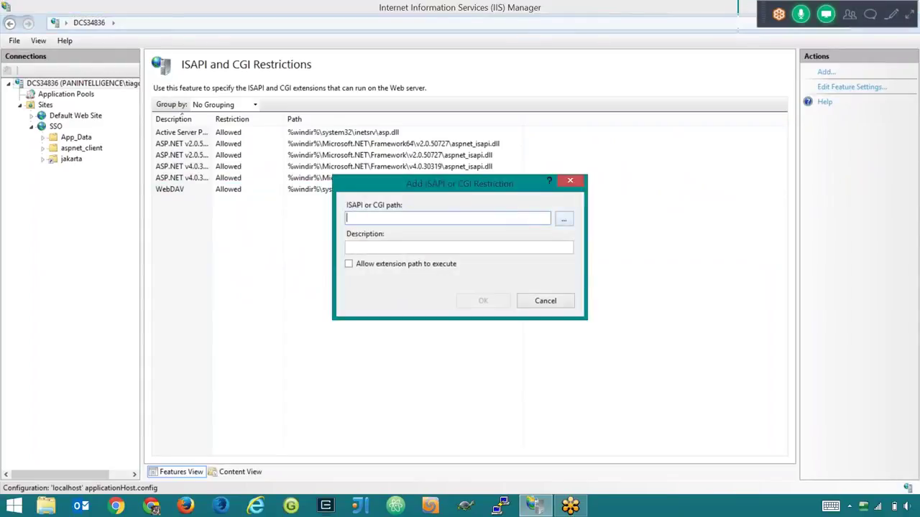
{"action": "left_click", "coordinate": [564, 219]}
{"action": "left_click", "coordinate": [484, 218]}
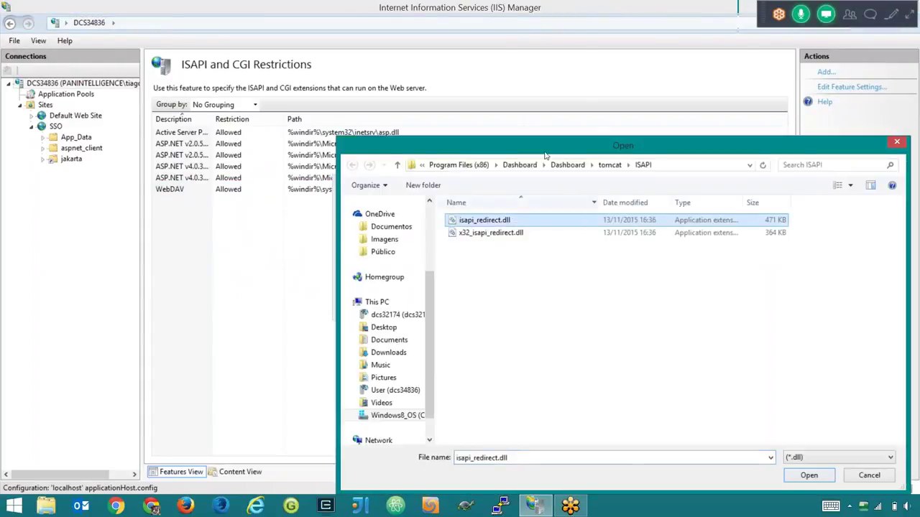
{"action": "left_click_drag", "start_coordinate": [561, 142], "coordinate": [541, 120]}
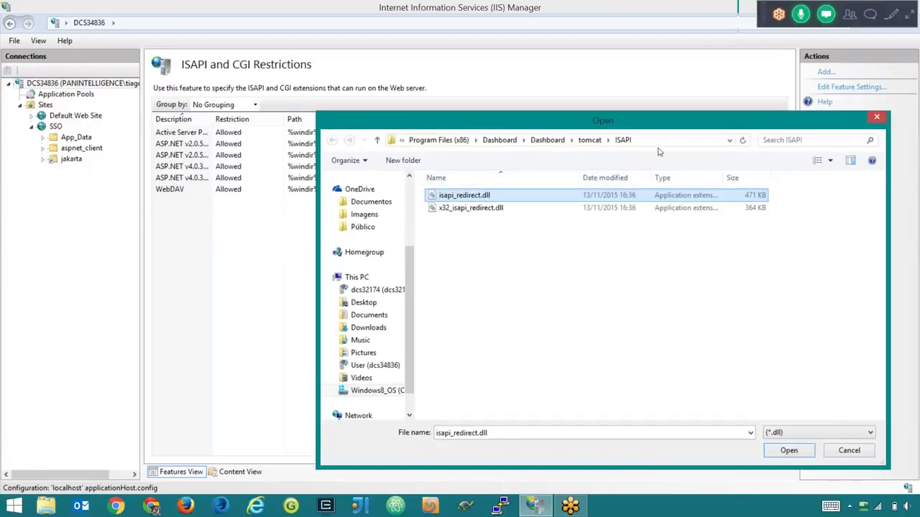
{"action": "double_click", "coordinate": [550, 203]}
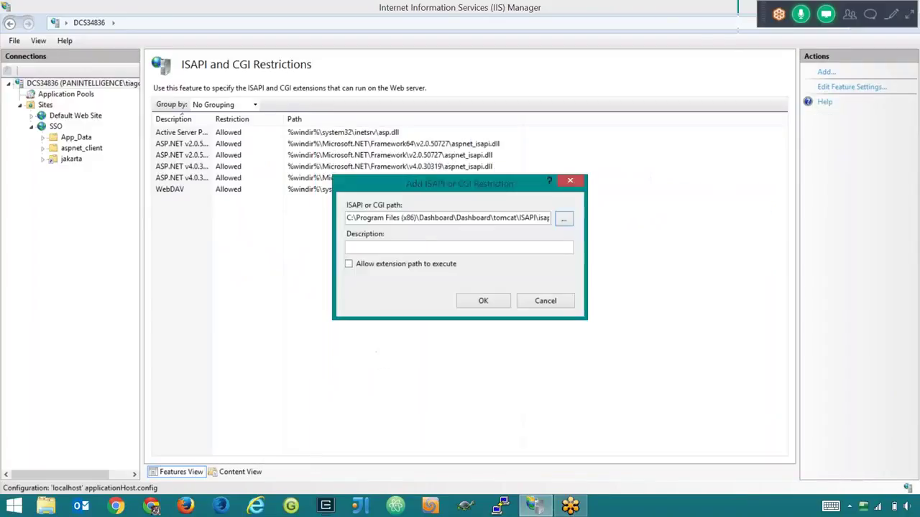
- Describe the restriction as dashboard, allow its extension path to execute, and save it
{"action": "left_click", "coordinate": [485, 250]}
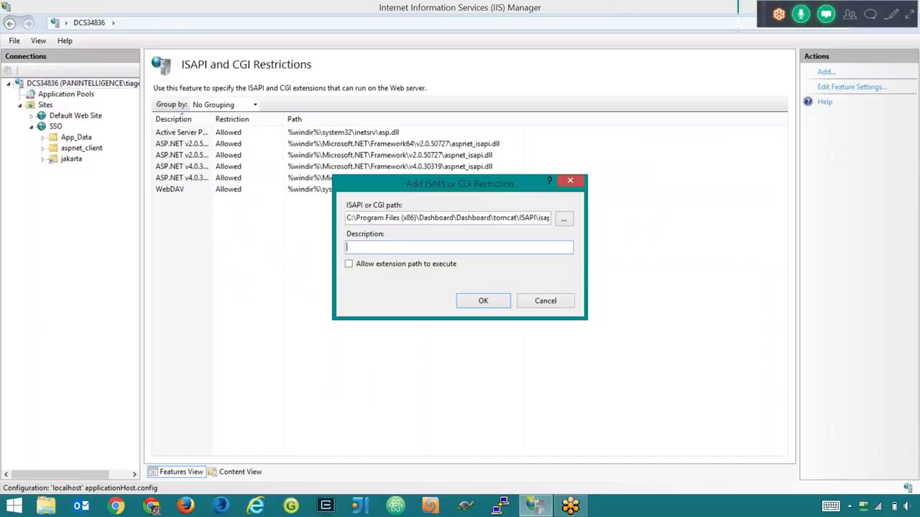
{"action": "type", "text": "dashboard"}
{"action": "left_click", "coordinate": [349, 265]}
{"action": "left_click", "coordinate": [483, 302]}
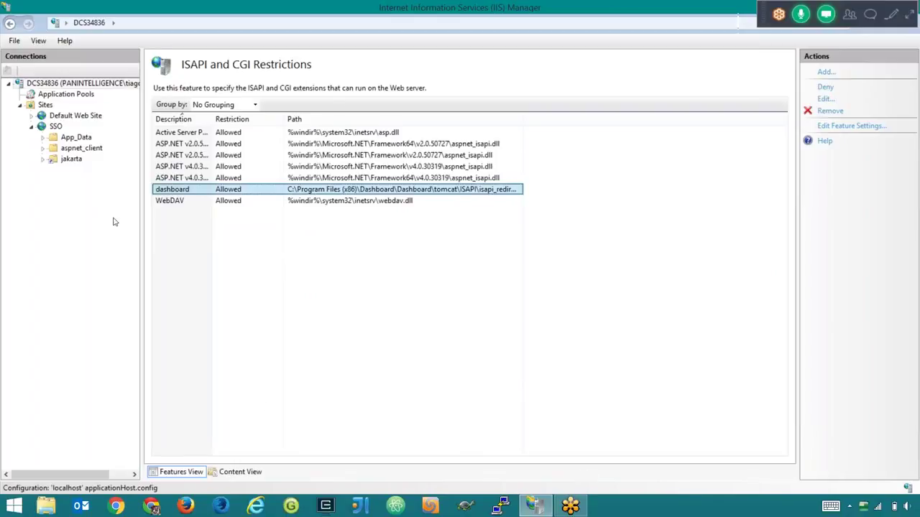
{"action": "left_click", "coordinate": [72, 159]}
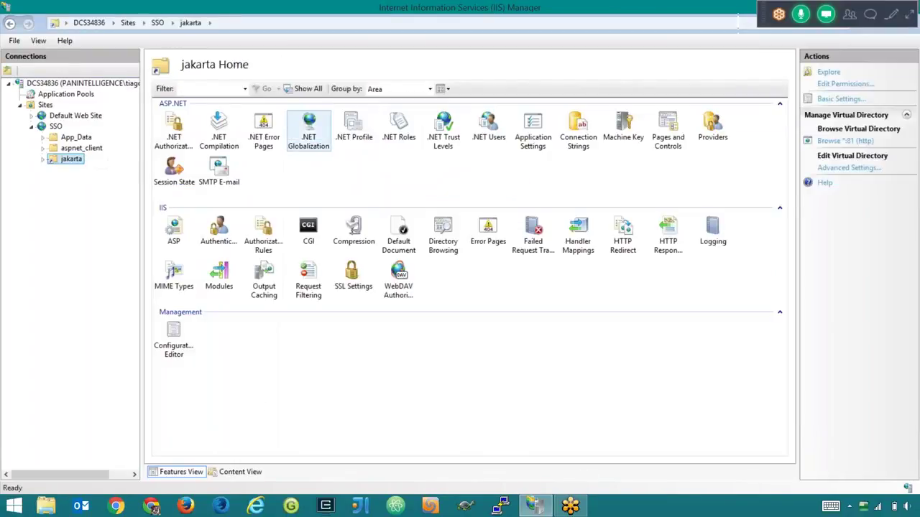
- From jakarta's Edit Permissions security settings, open the Select Users or Groups picker
{"action": "right_click", "coordinate": [70, 161]}
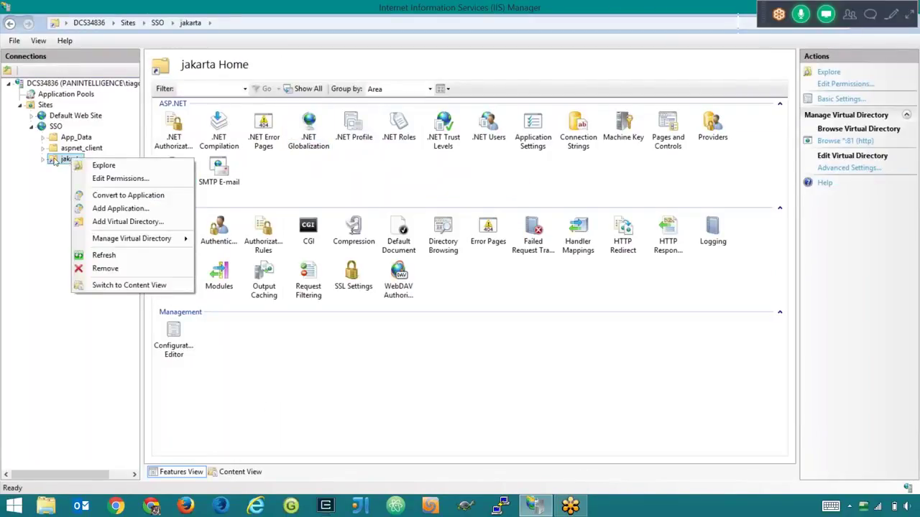
{"action": "left_click", "coordinate": [69, 164]}
{"action": "right_click", "coordinate": [67, 159]}
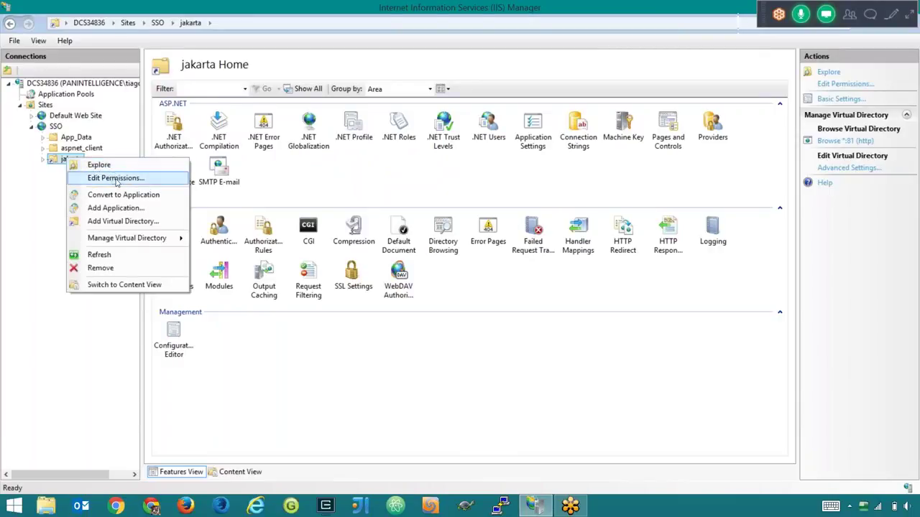
{"action": "left_click", "coordinate": [92, 179]}
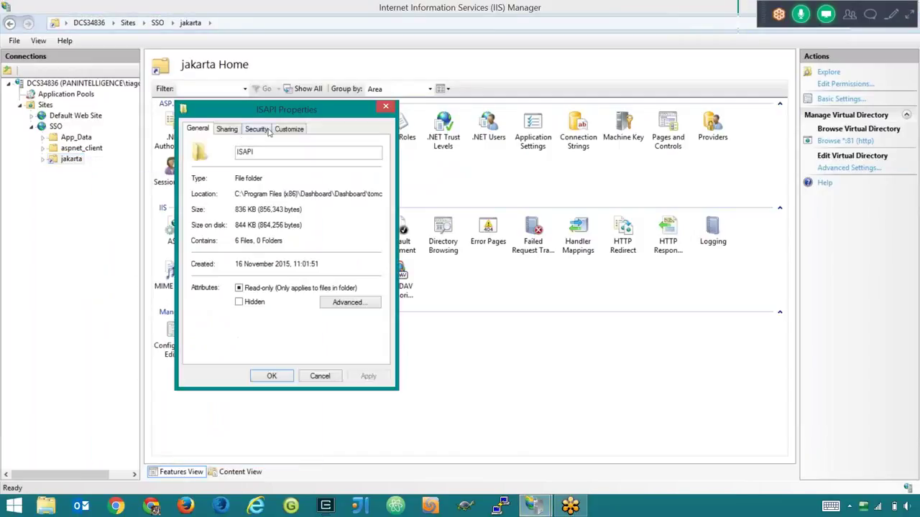
{"action": "left_click", "coordinate": [256, 130]}
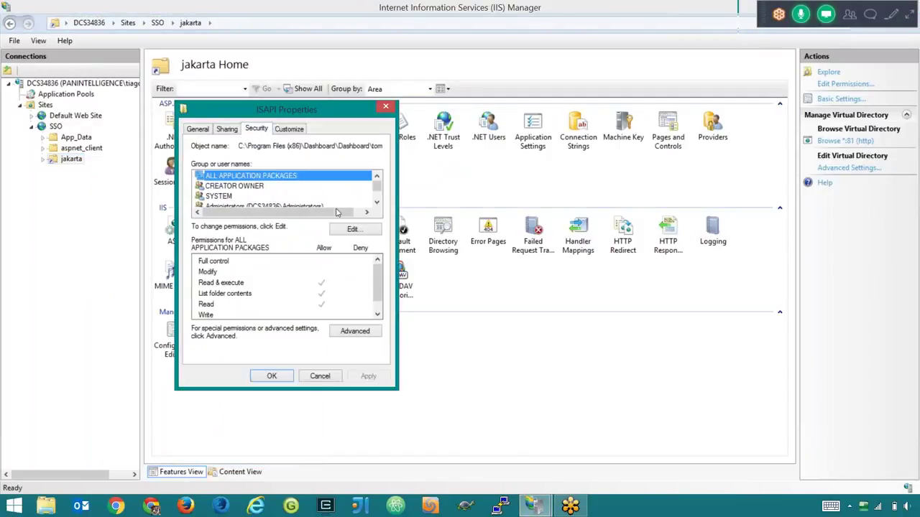
{"action": "left_click", "coordinate": [352, 229]}
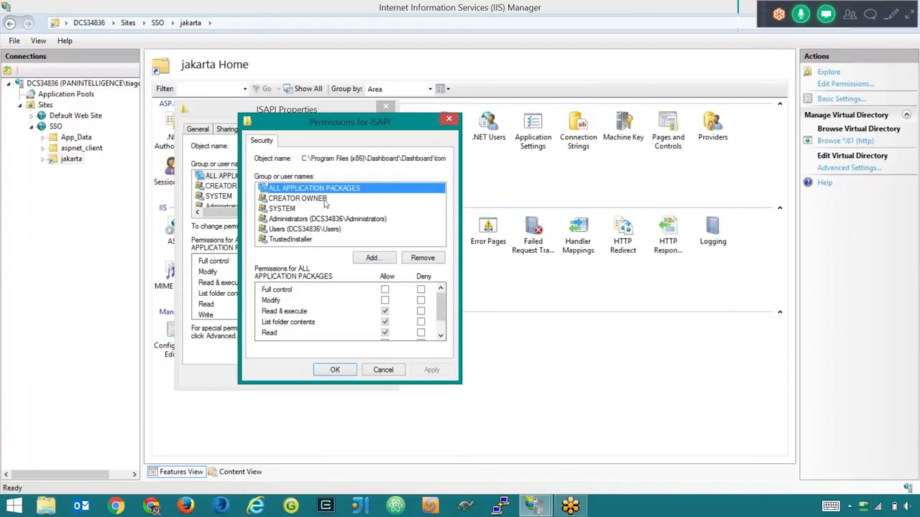
{"action": "left_click", "coordinate": [372, 258]}
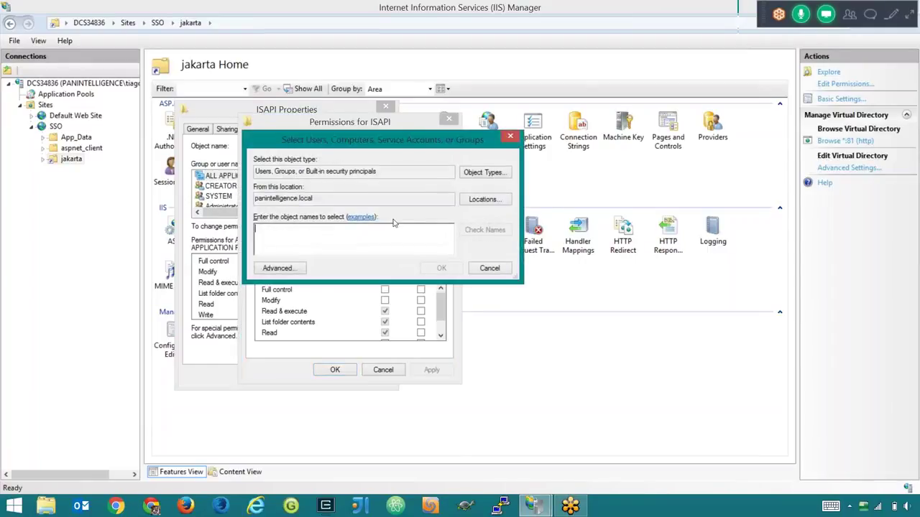
- Add the computer account DCS34836 to the ISAPI folder's permissions, with Computers included as an object type
{"action": "left_click", "coordinate": [486, 173]}
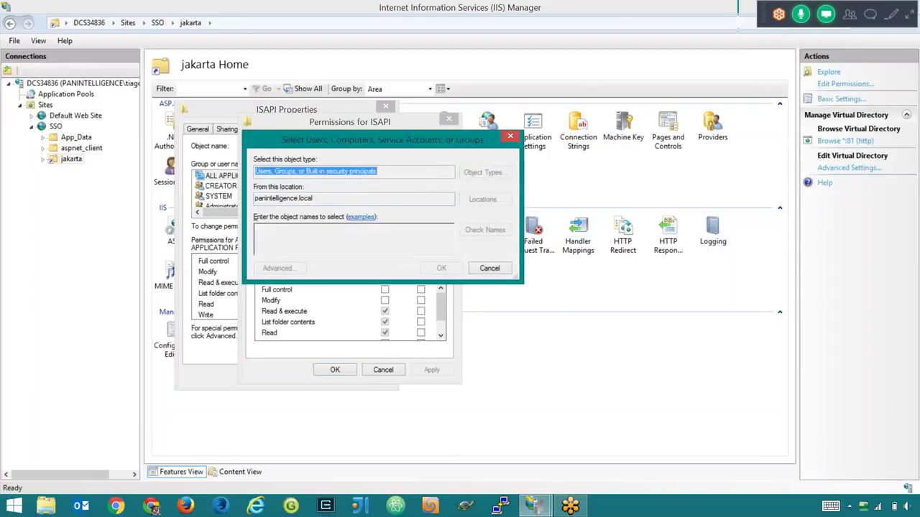
{"action": "left_click", "coordinate": [263, 227]}
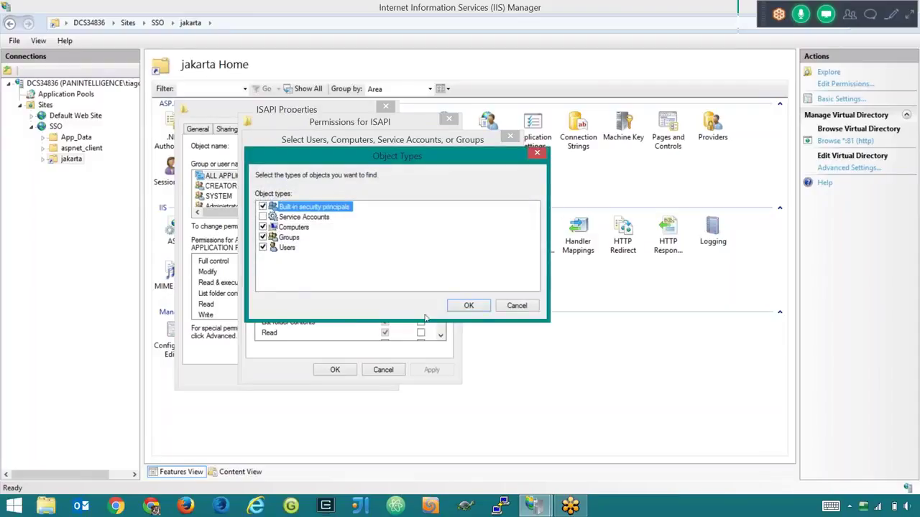
{"action": "left_click", "coordinate": [468, 305]}
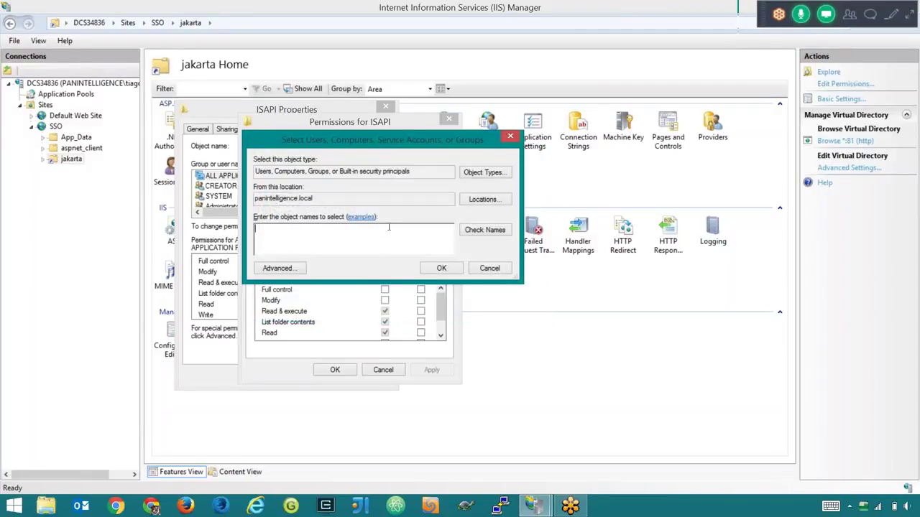
{"action": "left_click", "coordinate": [430, 239]}
{"action": "left_click_drag", "start_coordinate": [386, 140], "coordinate": [516, 239]}
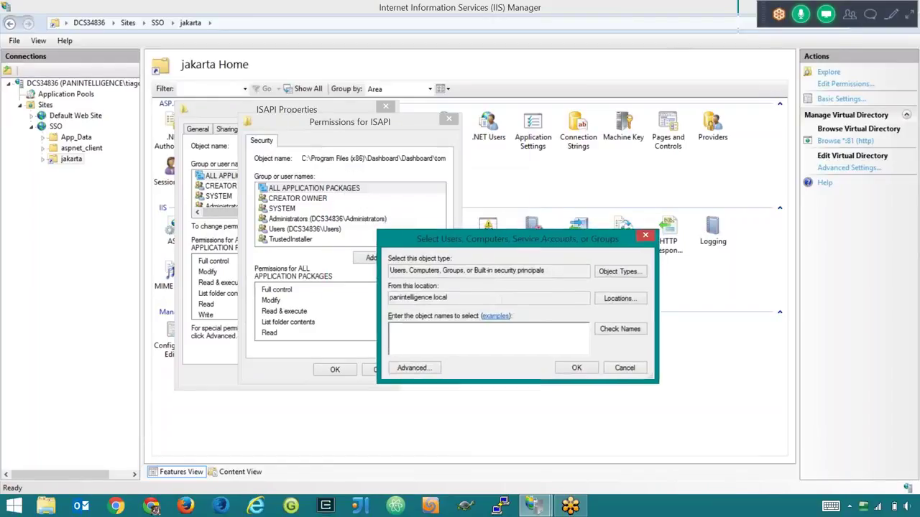
{"action": "type", "text": "DC"}
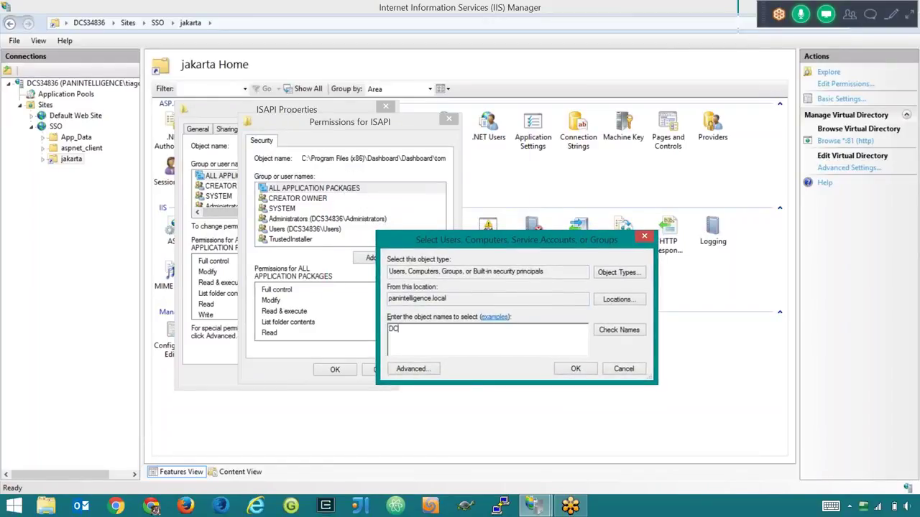
{"action": "type", "text": "S"}
{"action": "type", "text": "34836"}
{"action": "left_click", "coordinate": [603, 332]}
{"action": "left_click", "coordinate": [574, 368]}
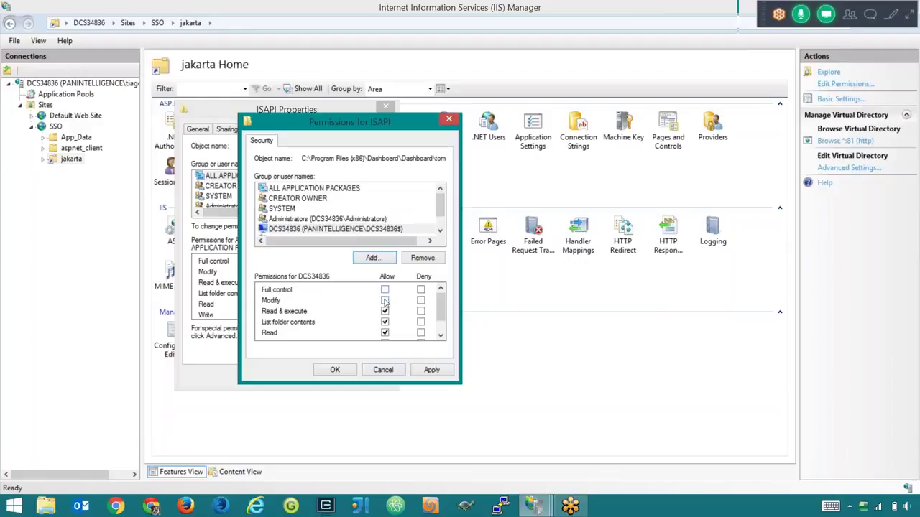
- Keep Read & execute, List folder contents and Read for the account, apply, and close the folder properties
{"action": "left_click_drag", "start_coordinate": [440, 313], "coordinate": [439, 330]}
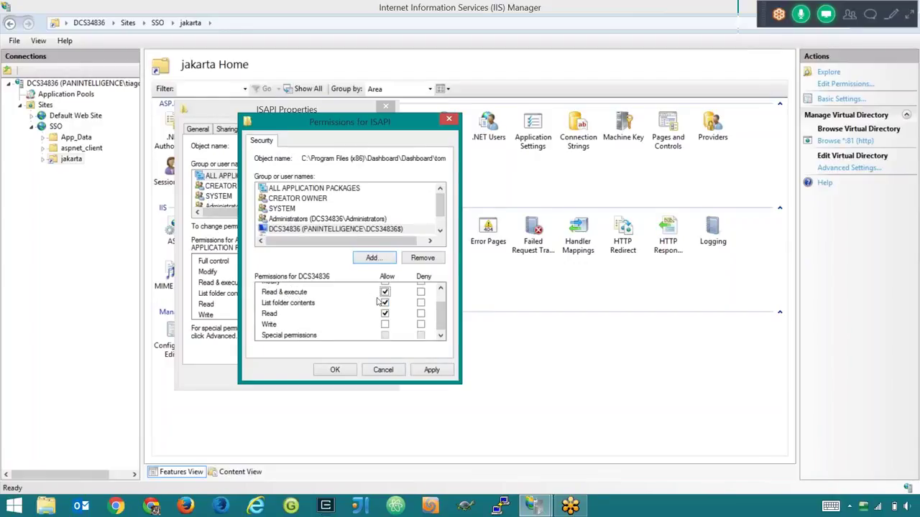
{"action": "left_click", "coordinate": [333, 228]}
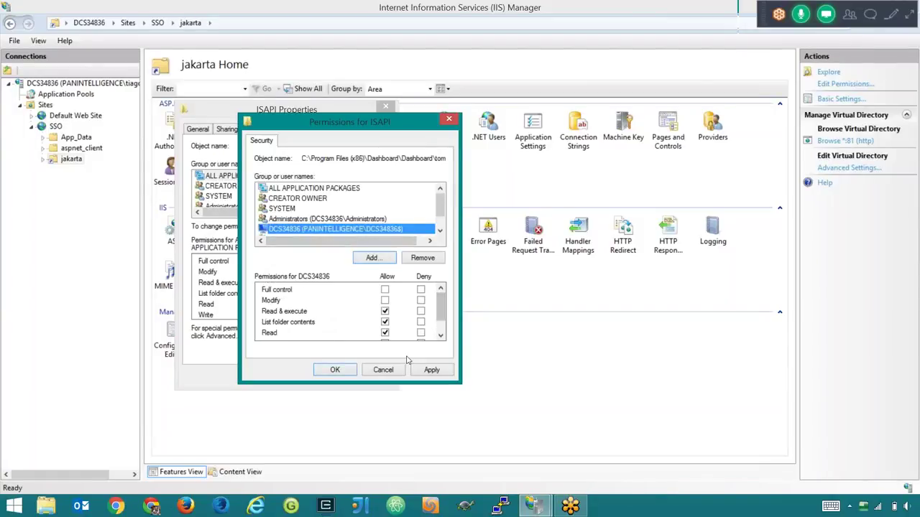
{"action": "left_click", "coordinate": [431, 370]}
{"action": "left_click", "coordinate": [392, 371]}
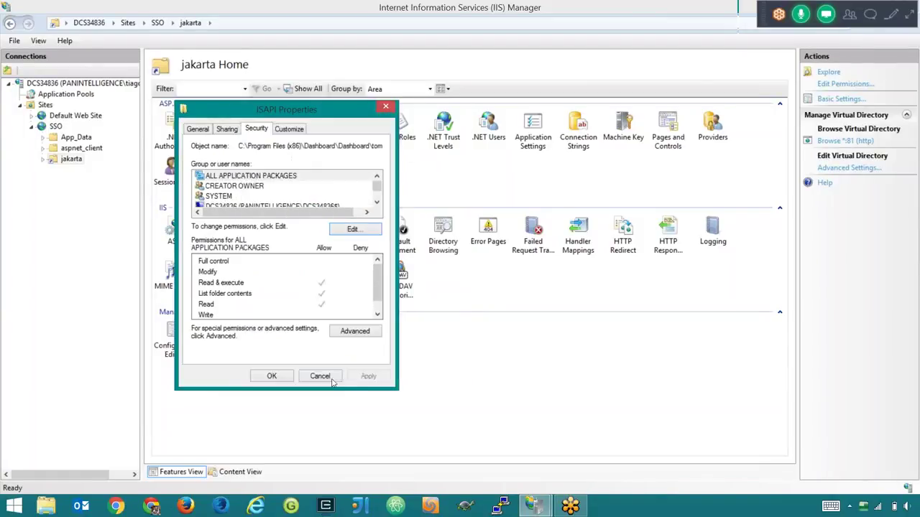
{"action": "left_click", "coordinate": [270, 375]}
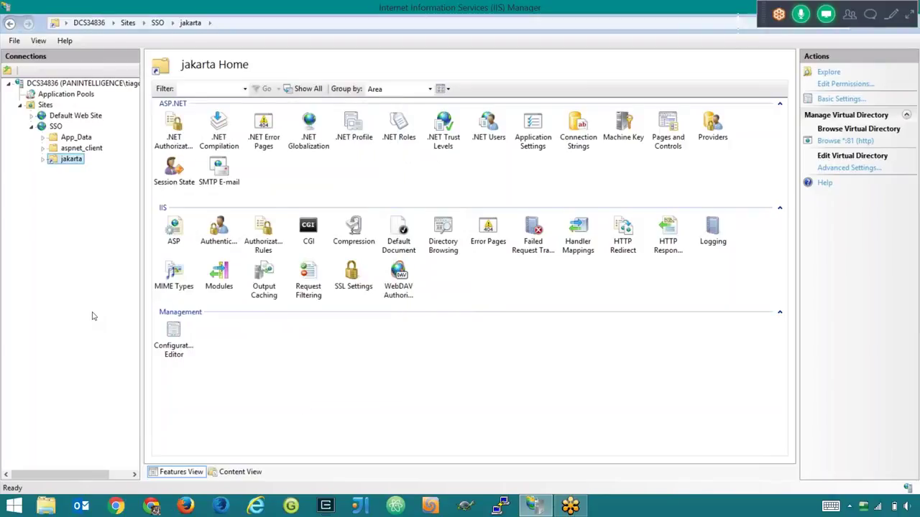
- Open the Configuration Editor for the SSO site
{"action": "left_click", "coordinate": [64, 116]}
{"action": "left_click", "coordinate": [42, 127]}
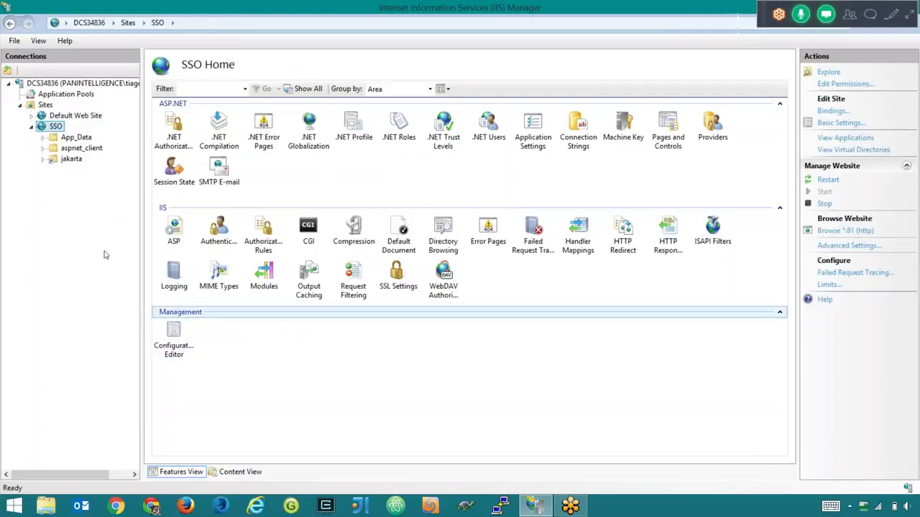
{"action": "left_click", "coordinate": [176, 340]}
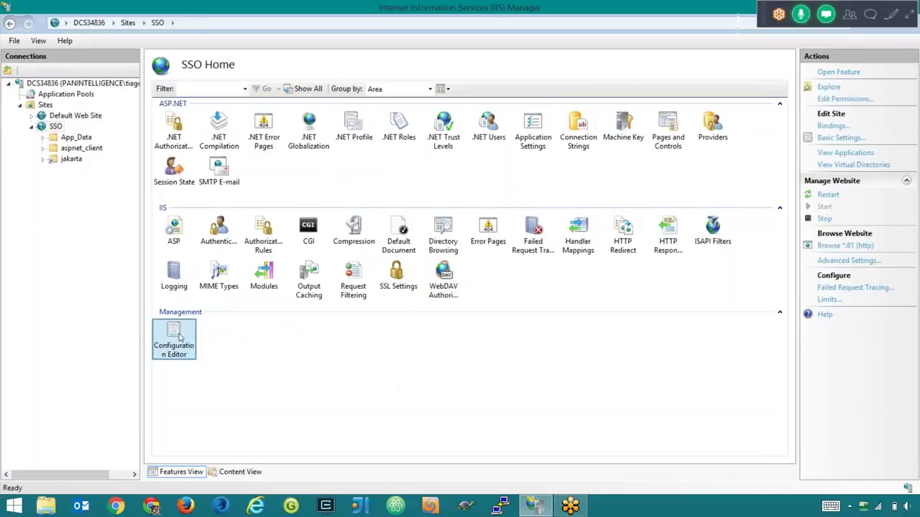
{"action": "double_click", "coordinate": [172, 339]}
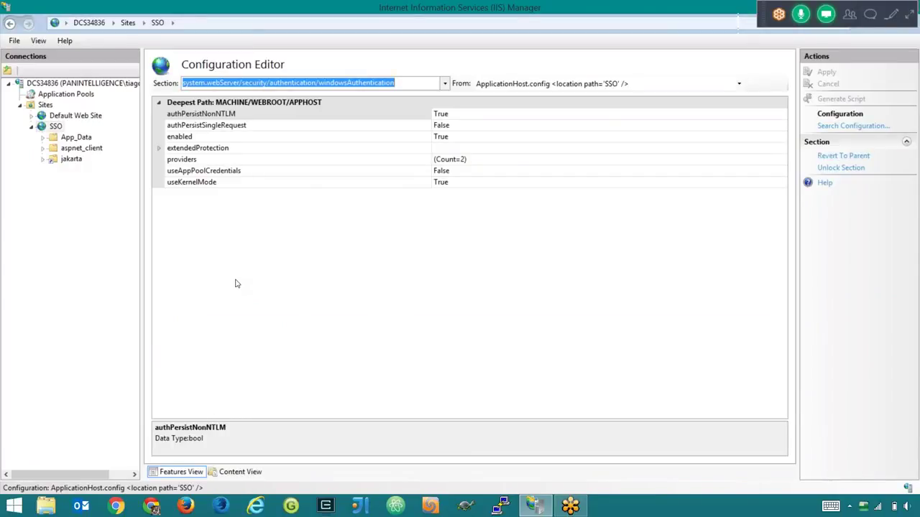
{"action": "left_click", "coordinate": [366, 390]}
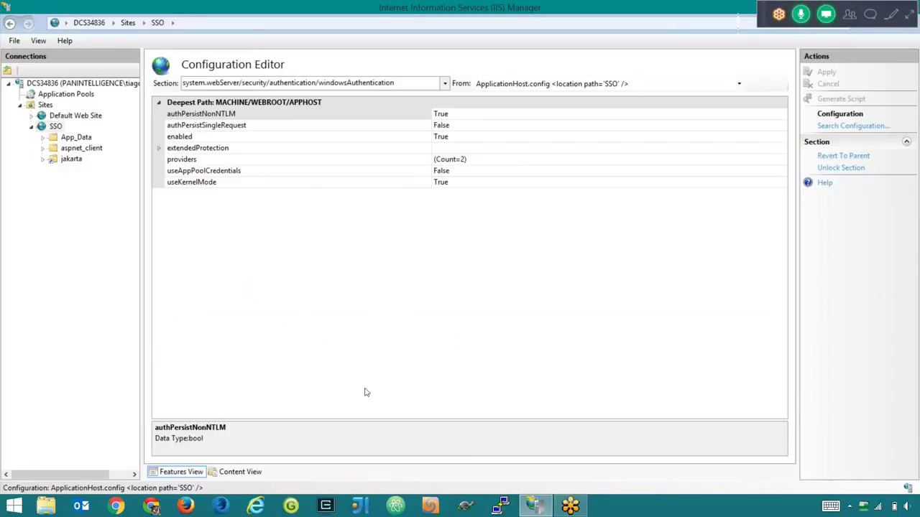
- Choose the system.webServer/security/authentication/windowsAuthentication section in the Configuration Editor
{"action": "left_click", "coordinate": [280, 83]}
{"action": "left_click", "coordinate": [444, 83]}
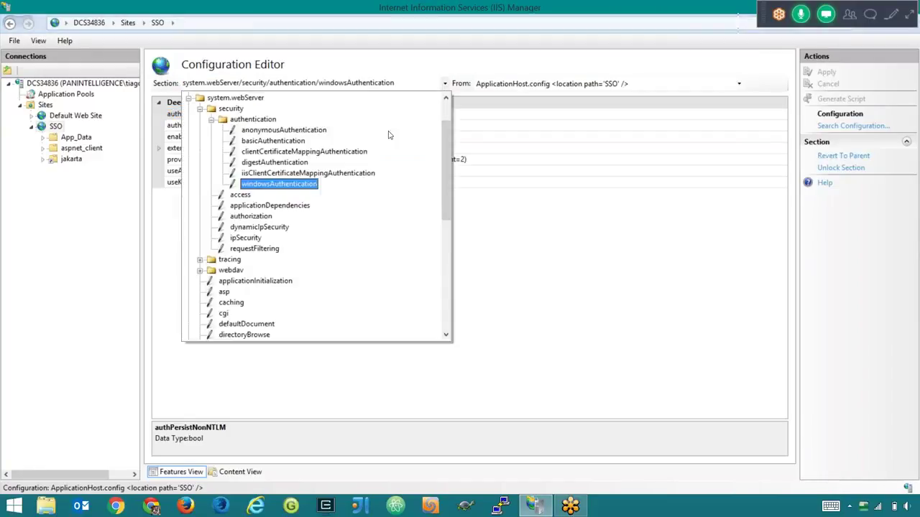
{"action": "left_click", "coordinate": [234, 143]}
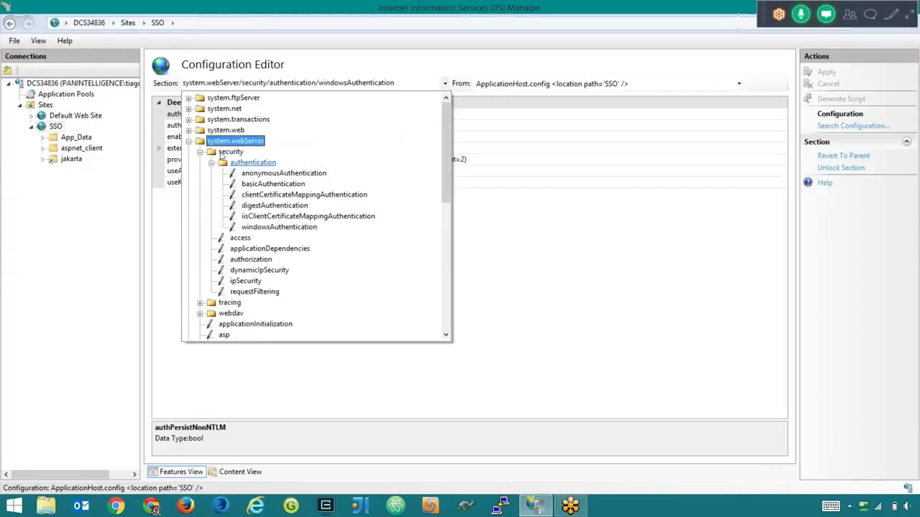
{"action": "left_click", "coordinate": [230, 152]}
{"action": "left_click", "coordinate": [237, 164]}
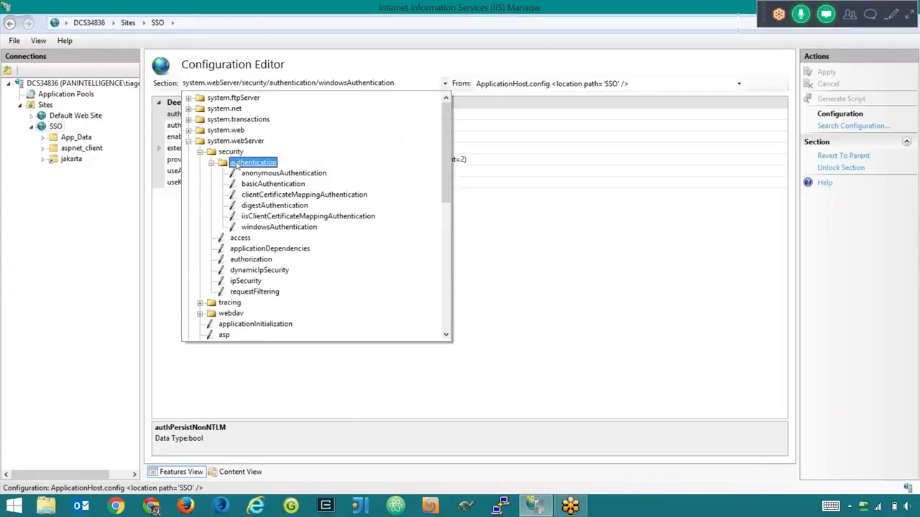
{"action": "left_click", "coordinate": [258, 228]}
{"action": "left_click", "coordinate": [258, 231]}
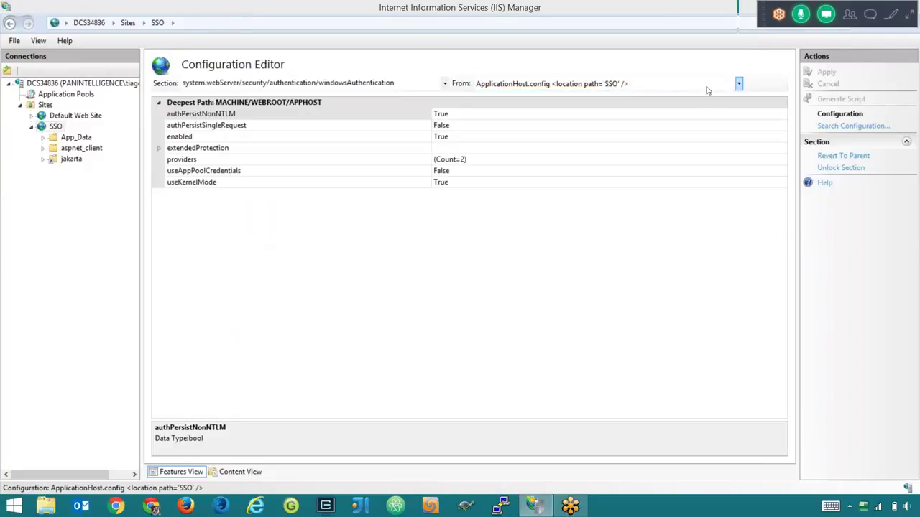
- With ApplicationHost.config as source, set windowsAuthentication enabled to True, apply, and return to server DCS34836 home
{"action": "left_click", "coordinate": [738, 84]}
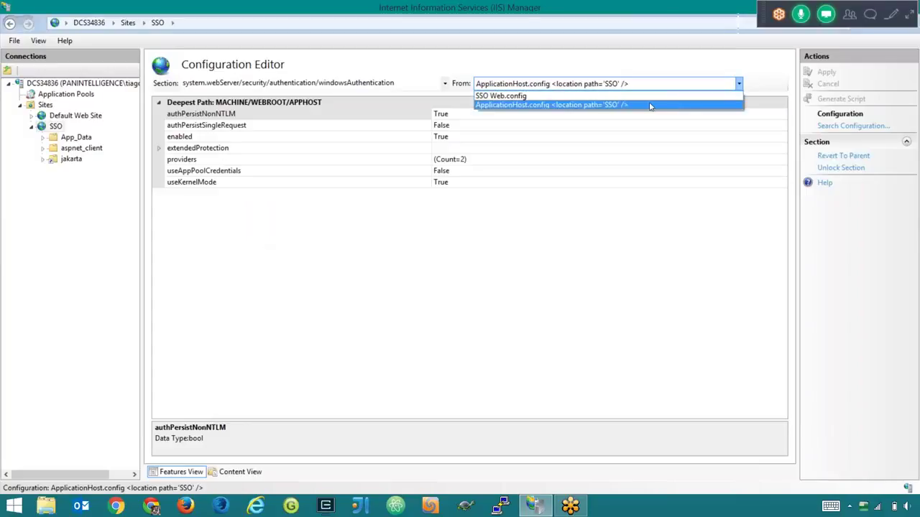
{"action": "left_click", "coordinate": [585, 105]}
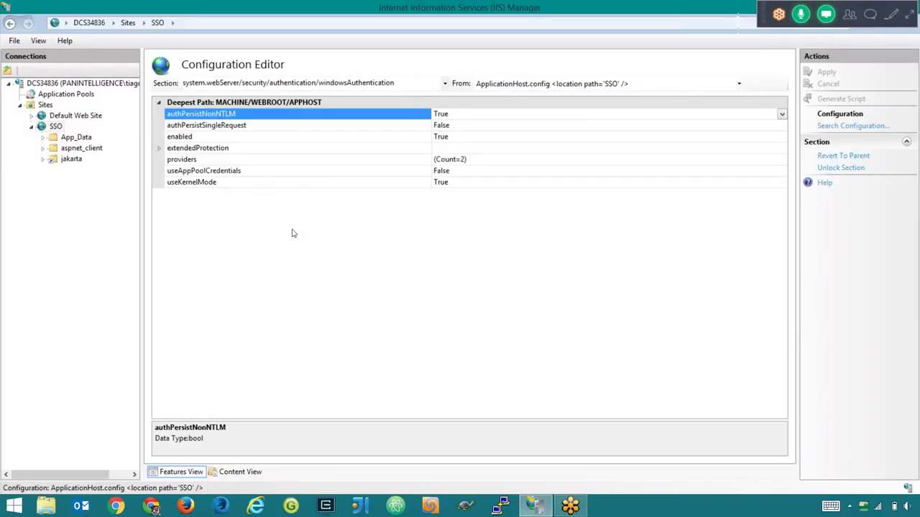
{"action": "left_click", "coordinate": [283, 138]}
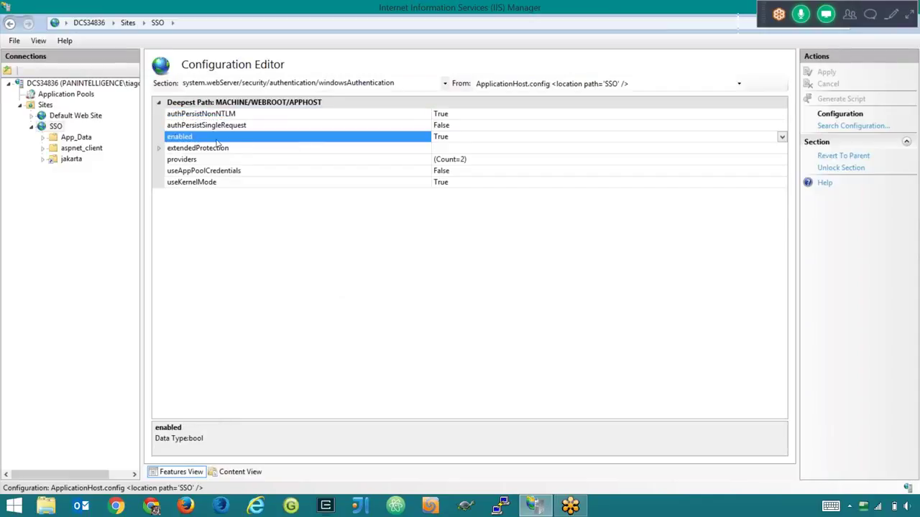
{"action": "left_click", "coordinate": [440, 137]}
{"action": "key", "text": "alt+Down"}
{"action": "left_click", "coordinate": [608, 158]}
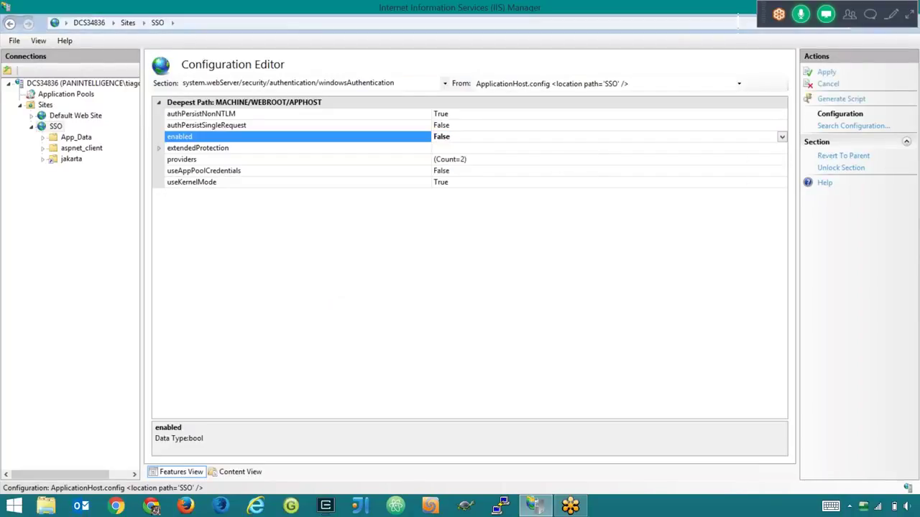
{"action": "left_click", "coordinate": [782, 136]}
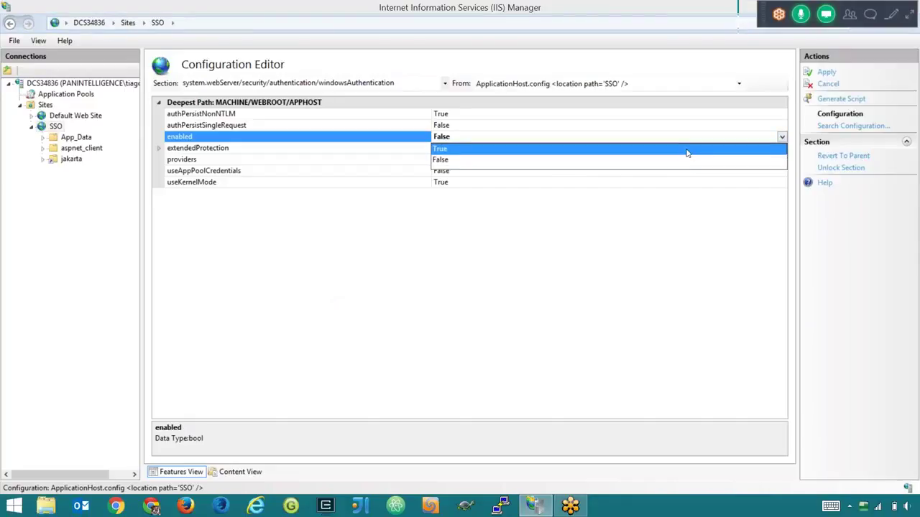
{"action": "left_click", "coordinate": [687, 153]}
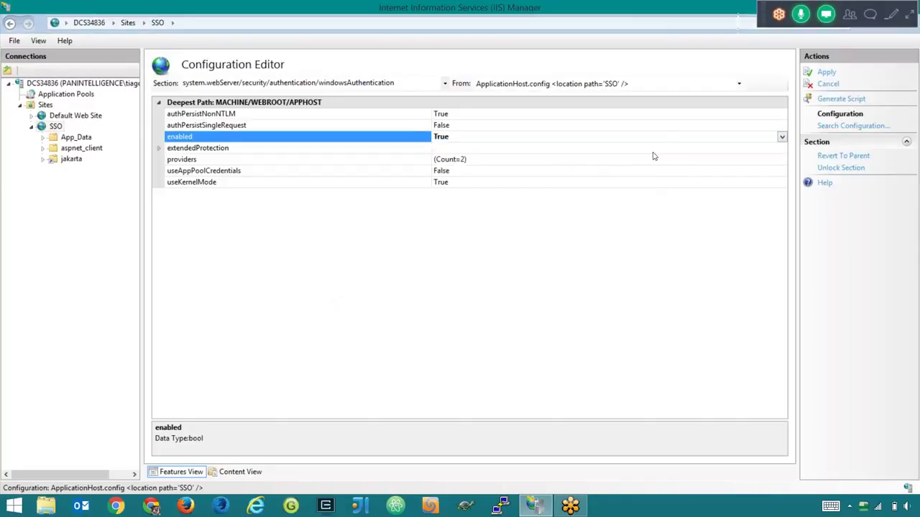
{"action": "left_click", "coordinate": [826, 72]}
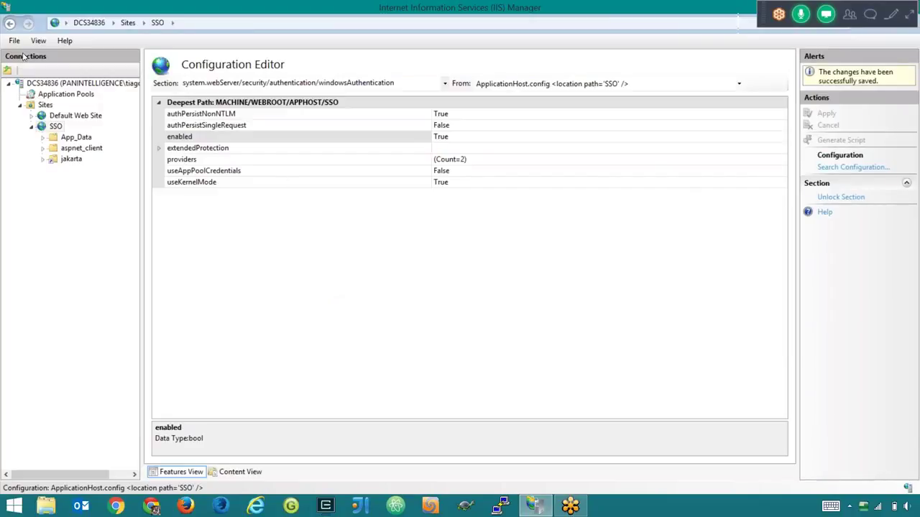
{"action": "left_click", "coordinate": [58, 83]}
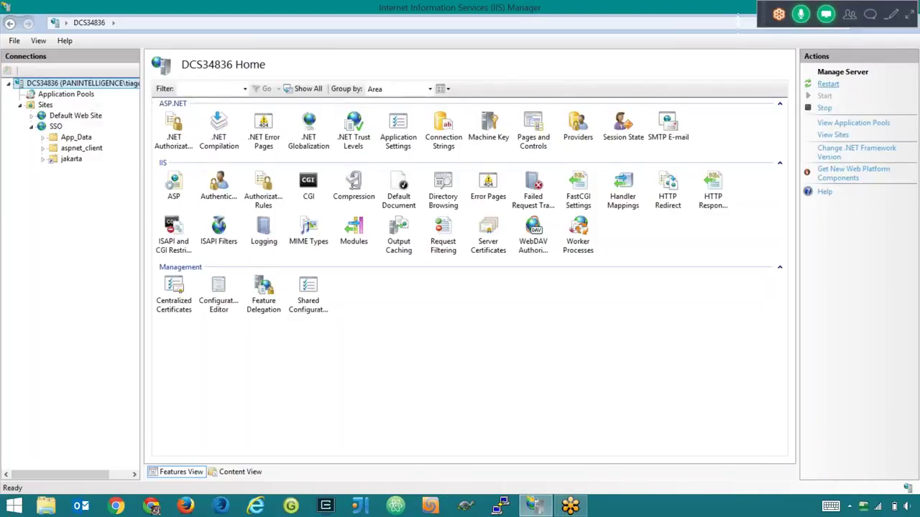
- Load localhost:81/MISDashboard in Chrome's address bar
{"action": "left_click", "coordinate": [828, 84]}
{"action": "type", "text": "localho"}
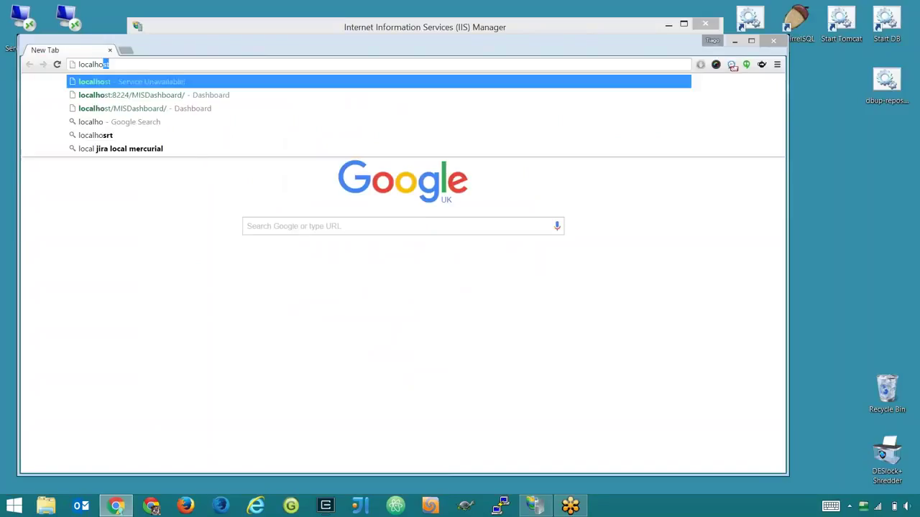
{"action": "type", "text": "st"}
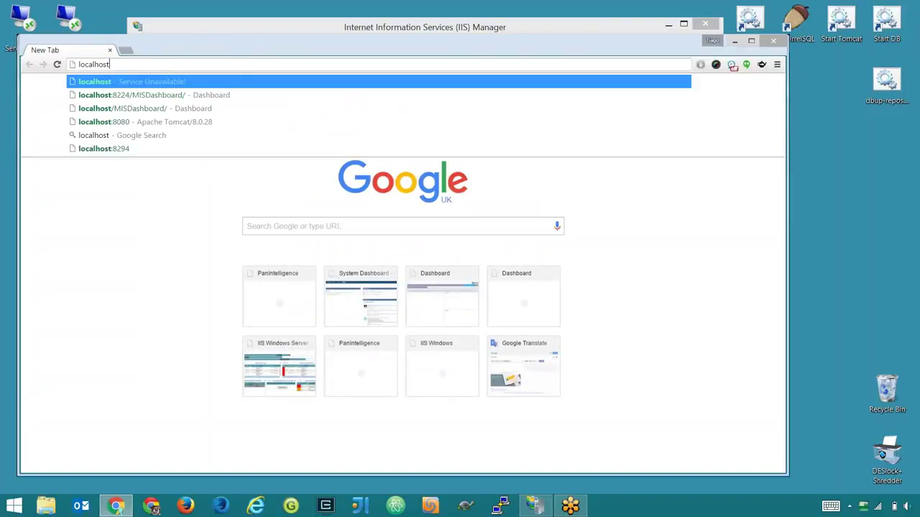
{"action": "type", "text": ":"}
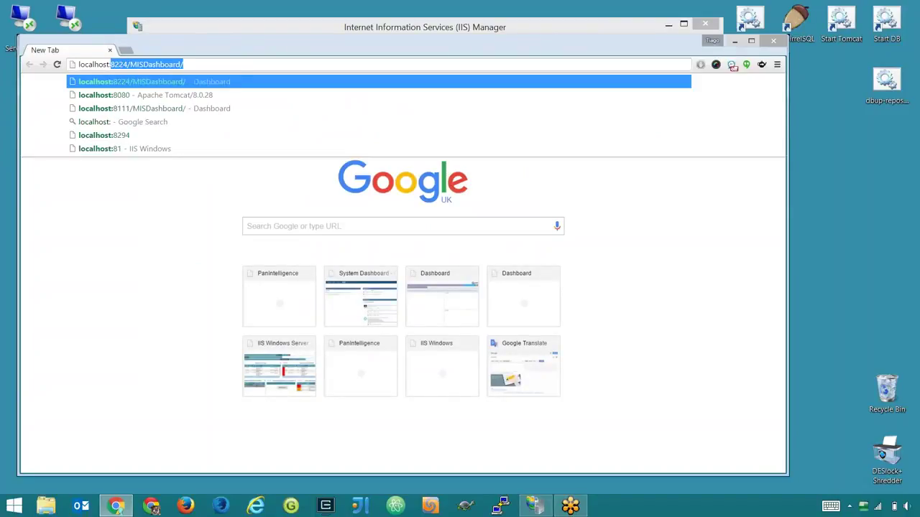
{"action": "type", "text": "81"}
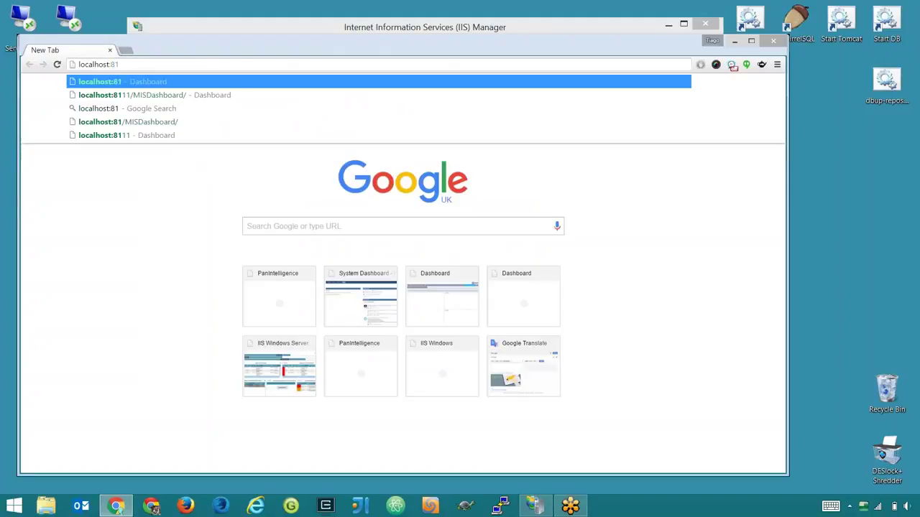
{"action": "key", "text": "Return"}
{"action": "key", "text": "BackSpace"}
{"action": "key", "text": "BackSpace"}
{"action": "key", "text": "BackSpace"}
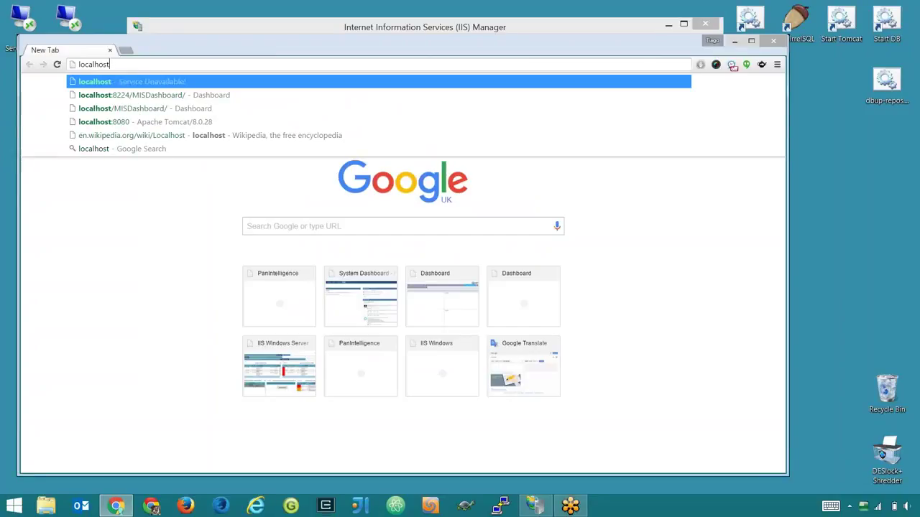
{"action": "type", "text": ":"}
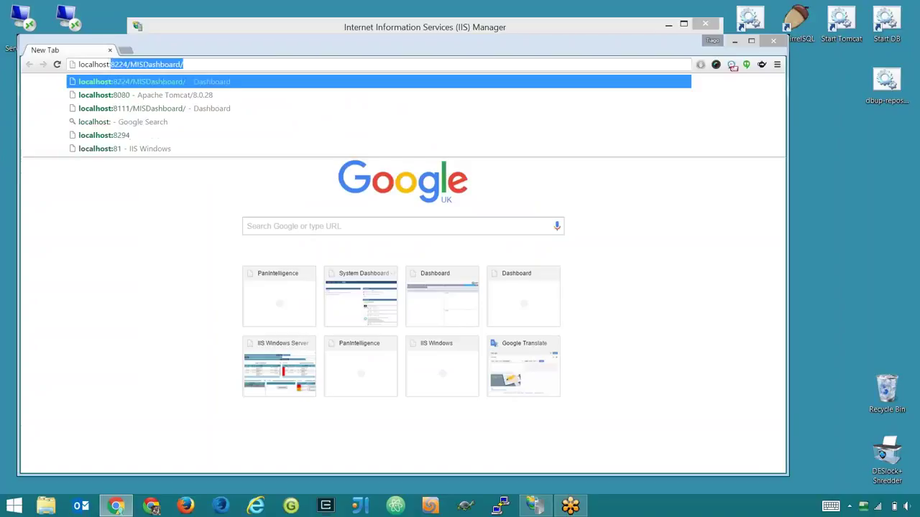
{"action": "type", "text": "81/"}
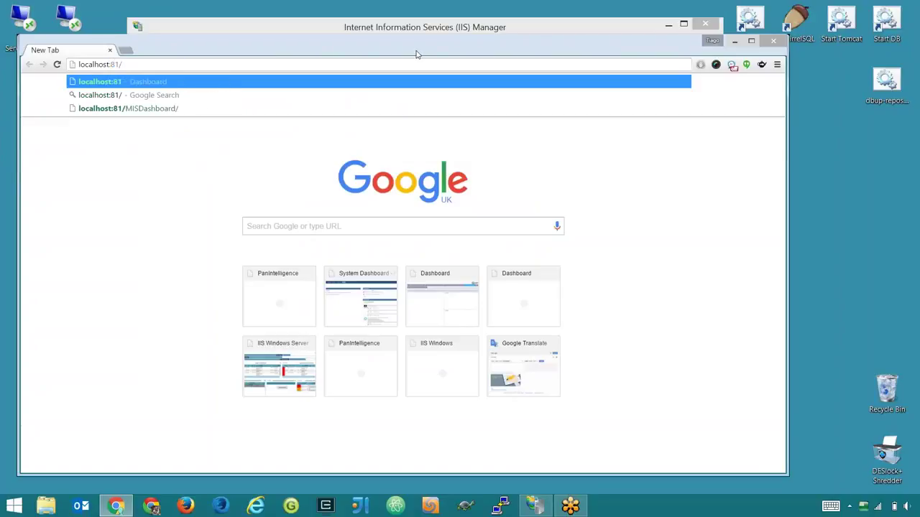
{"action": "type", "text": "MISD"}
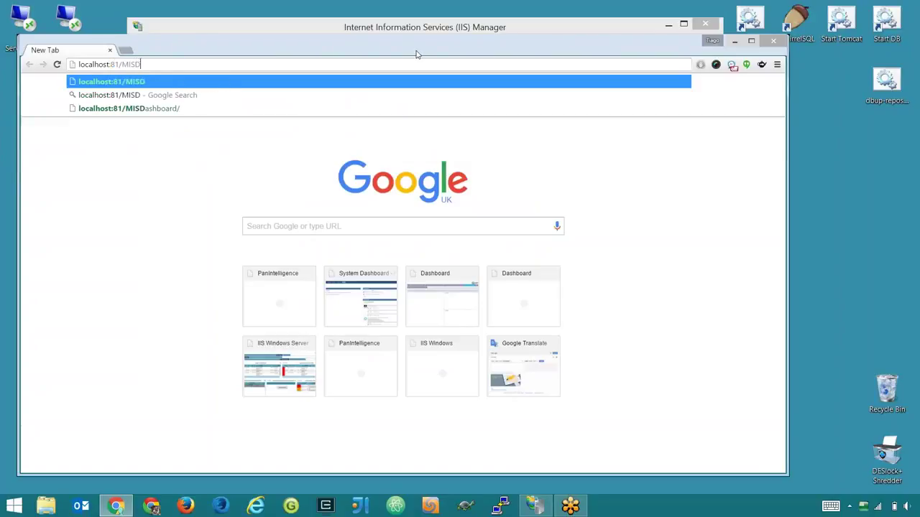
{"action": "type", "text": "ashboard"}
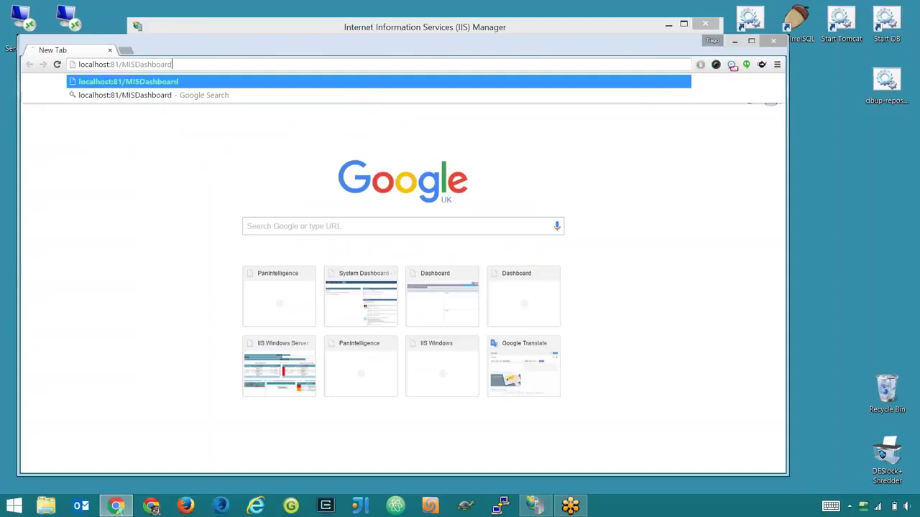
{"action": "key", "text": "Return"}
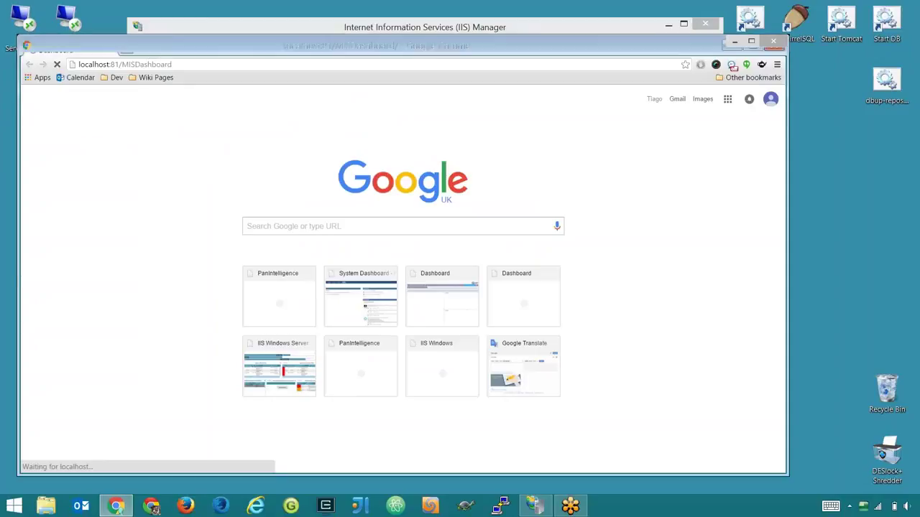